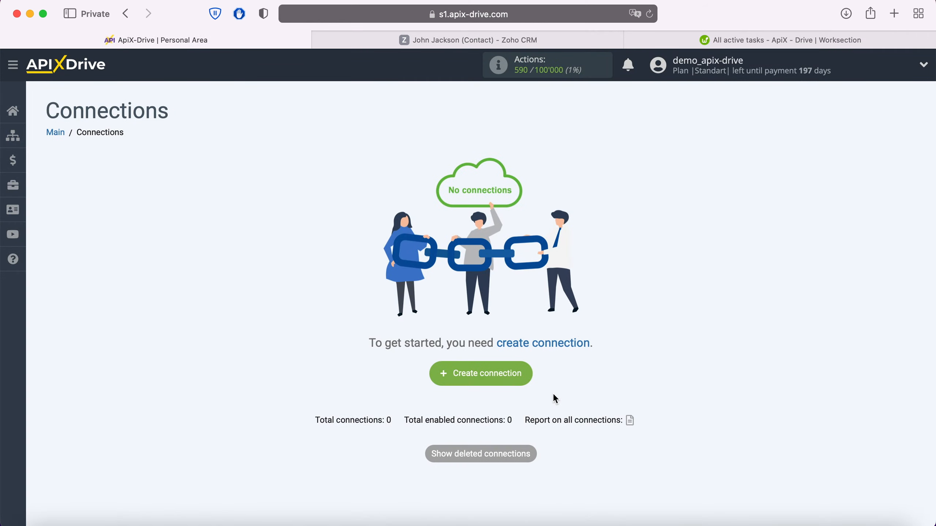
# Start a new connection and pick Zoho CRM as the source system.
pyautogui.click(528, 380)
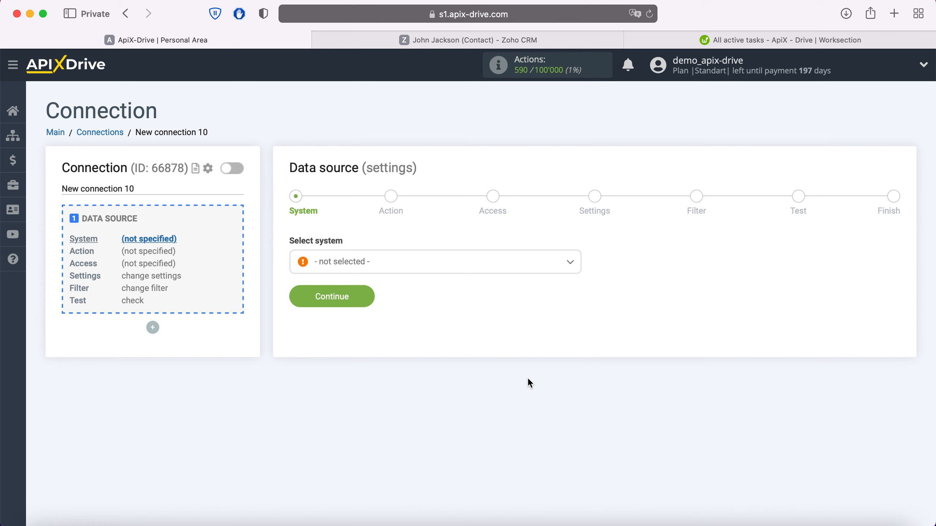
pyautogui.click(460, 275)
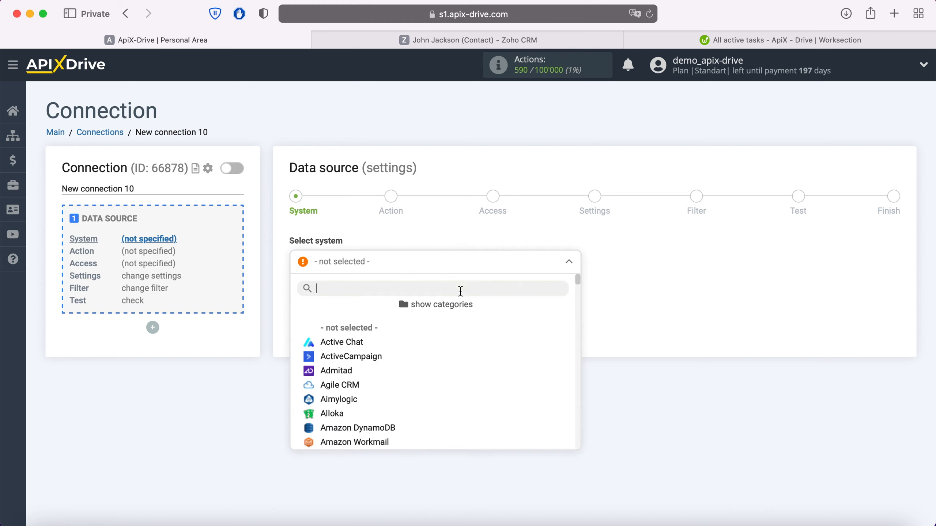
pyautogui.scroll(-10, 464, 333)
pyautogui.scroll(-15, 465, 334)
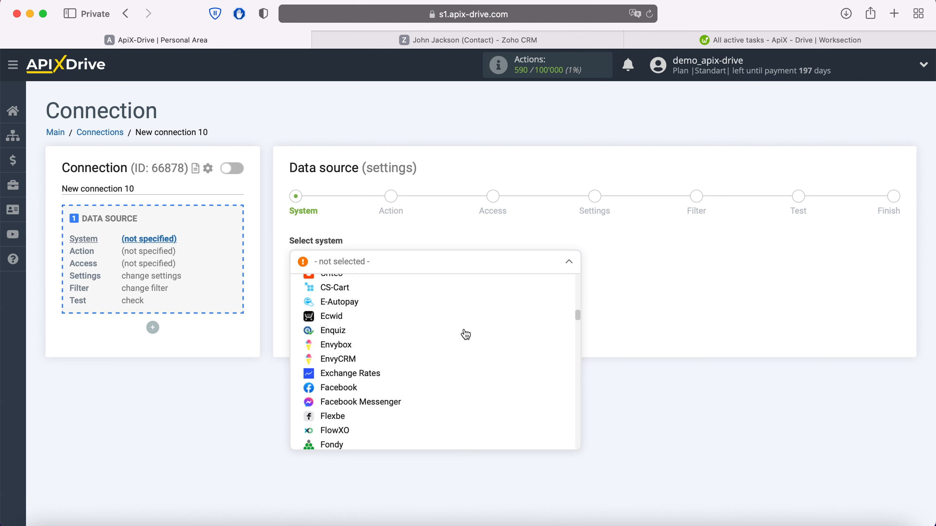
pyautogui.scroll(-15, 465, 334)
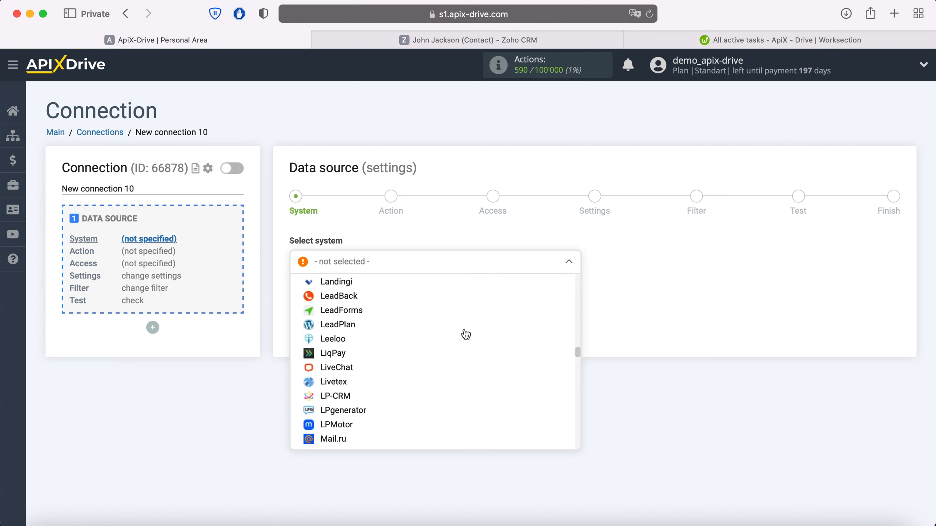
pyautogui.scroll(-15, 465, 335)
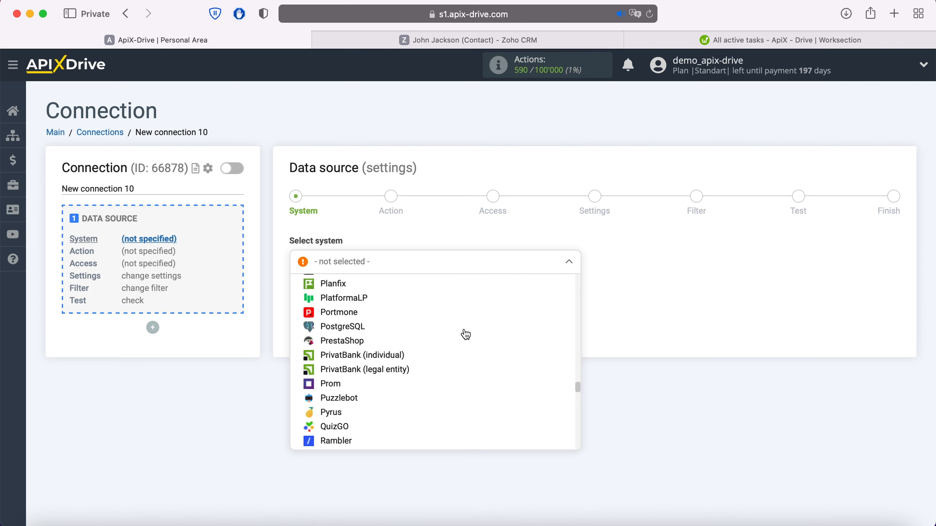
pyautogui.scroll(-15, 465, 335)
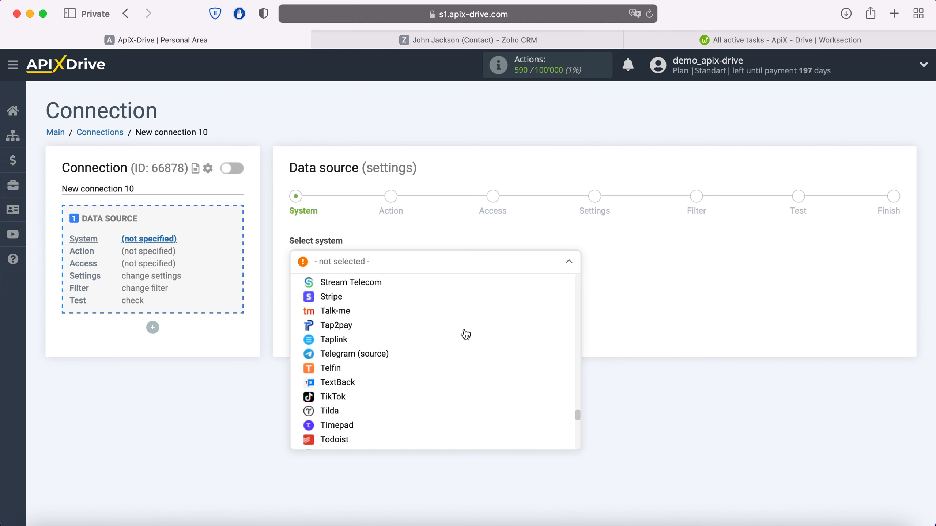
pyautogui.scroll(-5, 465, 335)
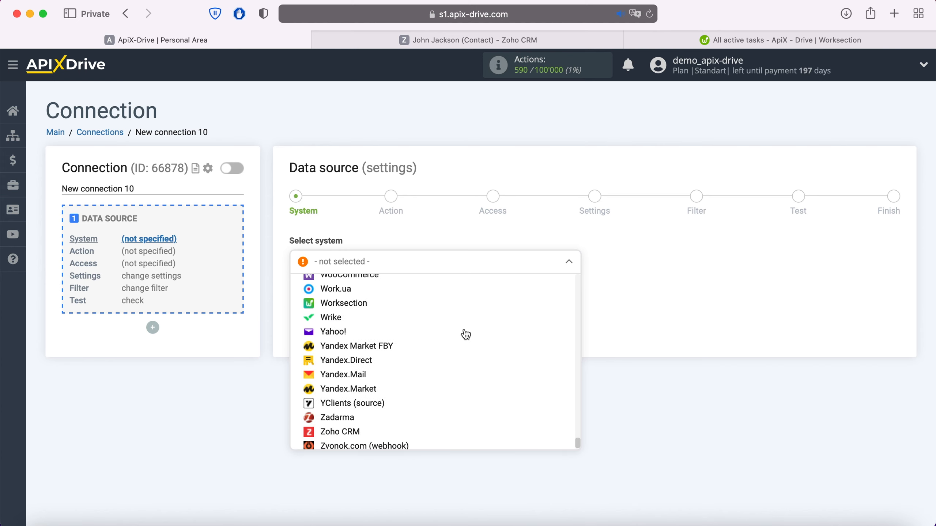
pyautogui.click(354, 417)
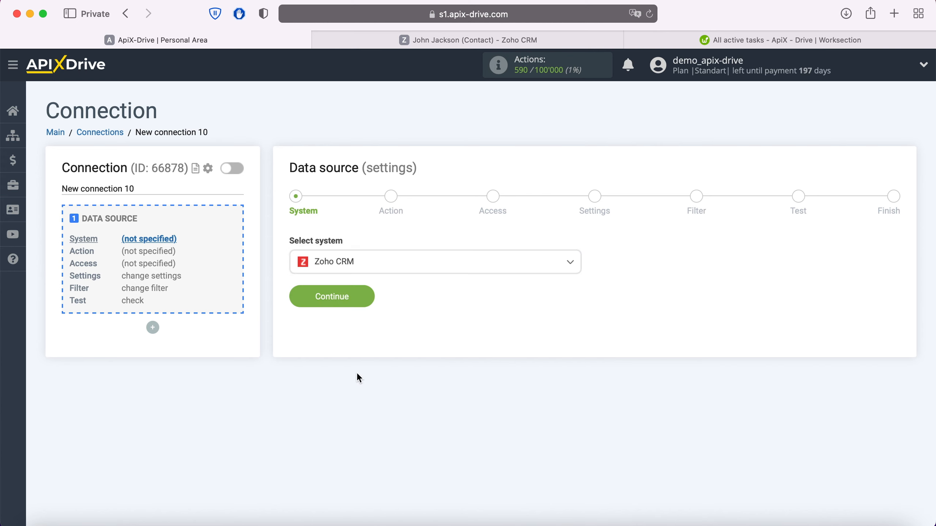
pyautogui.click(368, 289)
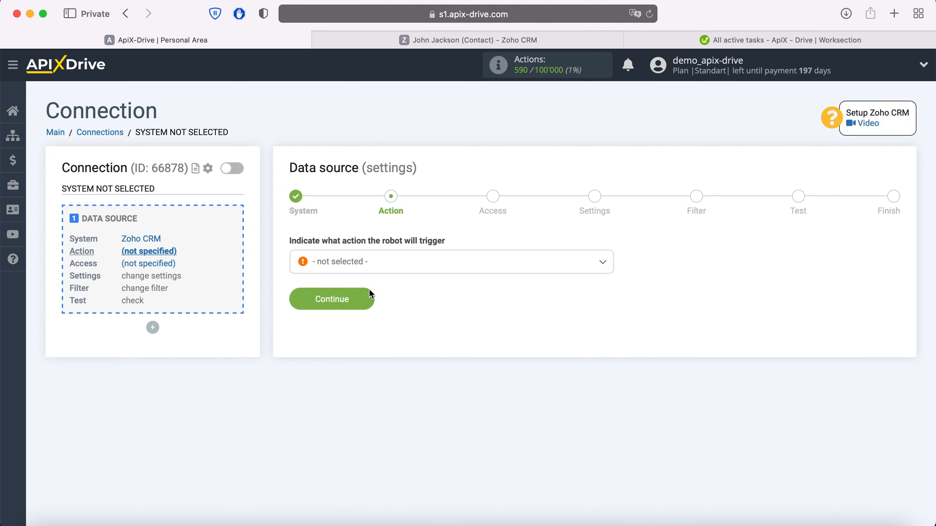
# Set the Zoho CRM trigger action to Get Contacts (new).
pyautogui.click(378, 262)
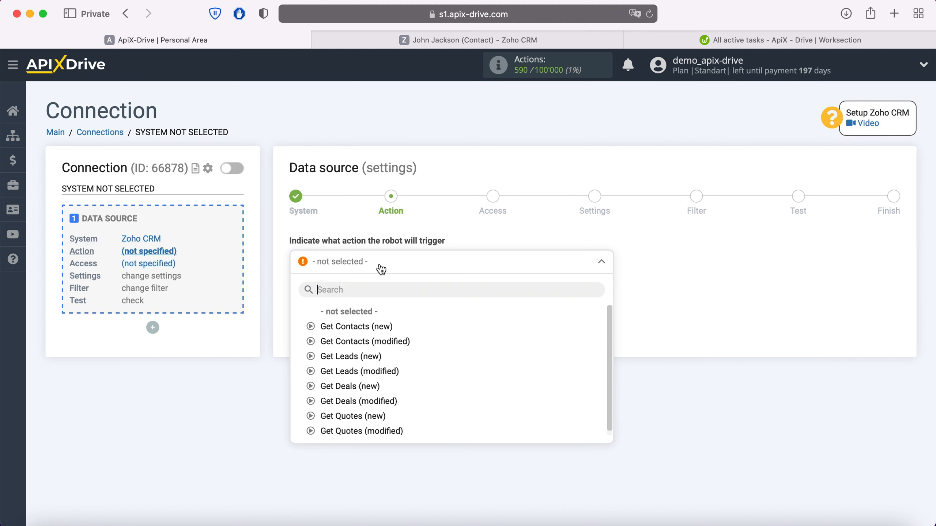
pyautogui.click(379, 327)
pyautogui.click(369, 302)
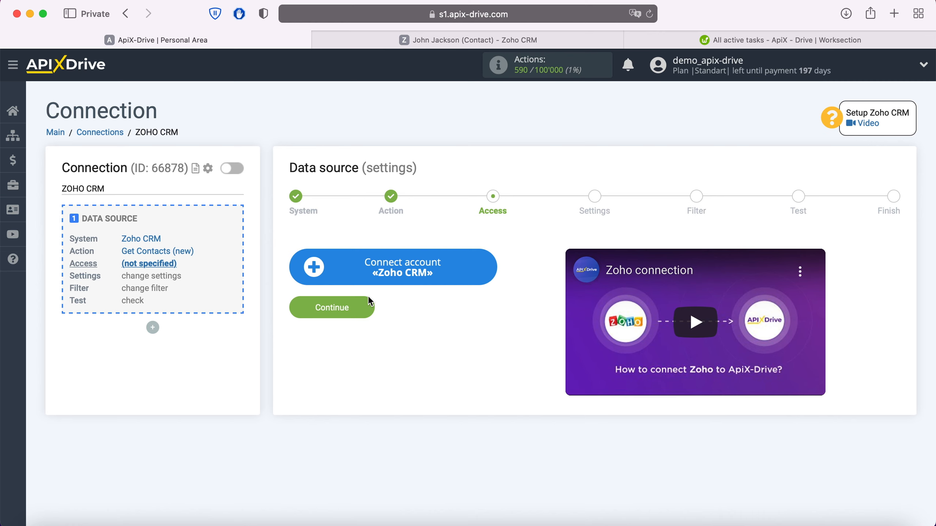
# Sign in to Zoho with the account e-mail and saved password, then accept ApiX Drive's access request.
pyautogui.click(484, 266)
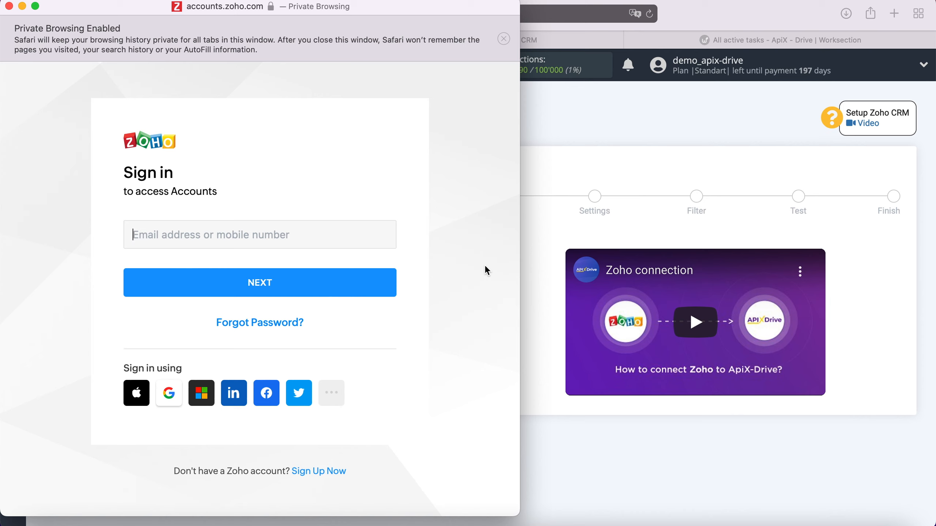
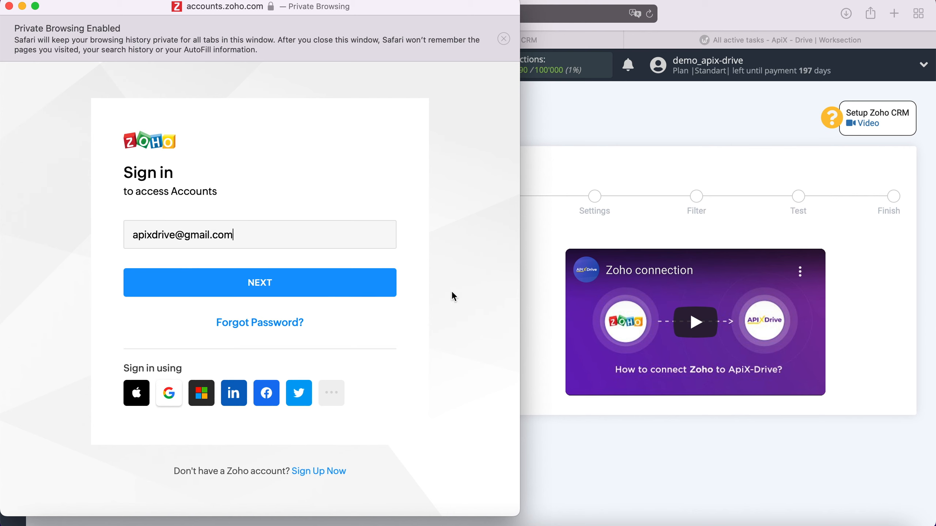
pyautogui.click(368, 291)
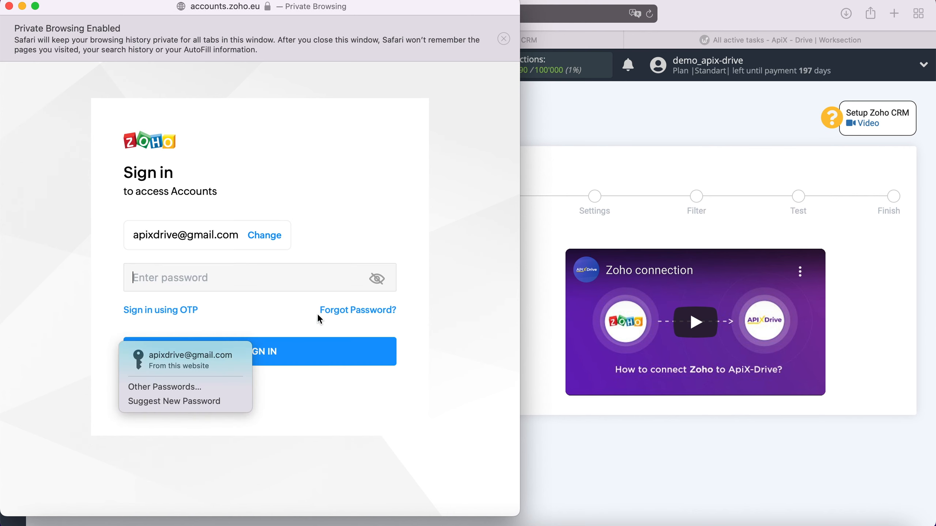
pyautogui.click(216, 362)
pyautogui.click(240, 353)
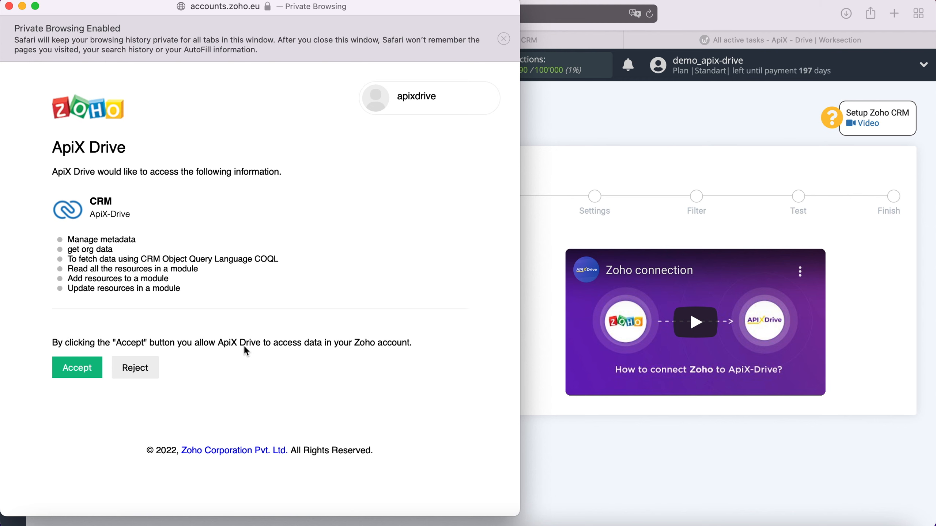
pyautogui.click(80, 365)
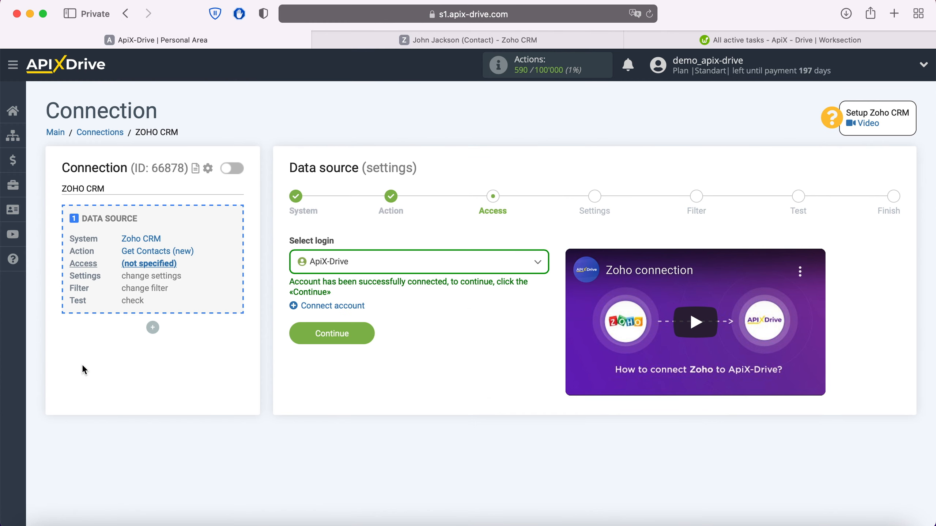
# Select the connected Zoho login, skip settings and filters, and accept the sample contact data.
pyautogui.click(350, 269)
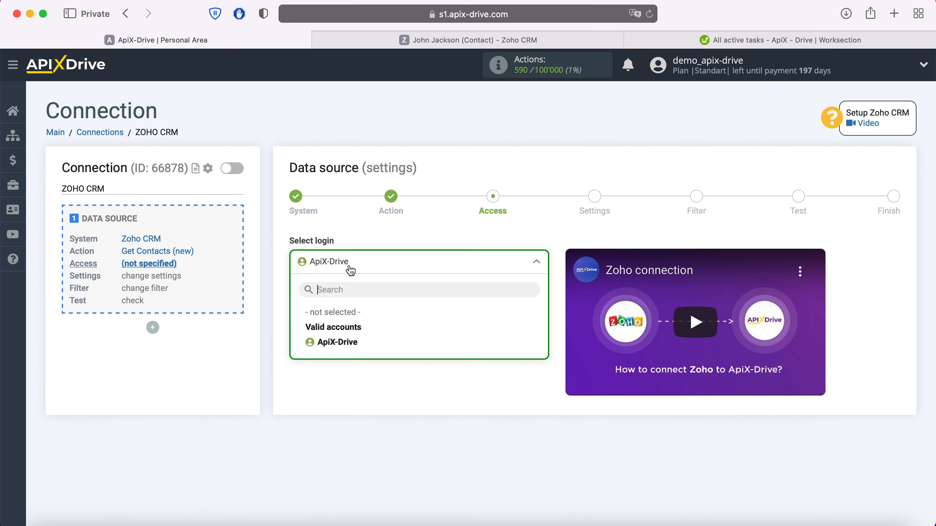
pyautogui.click(332, 341)
pyautogui.click(354, 330)
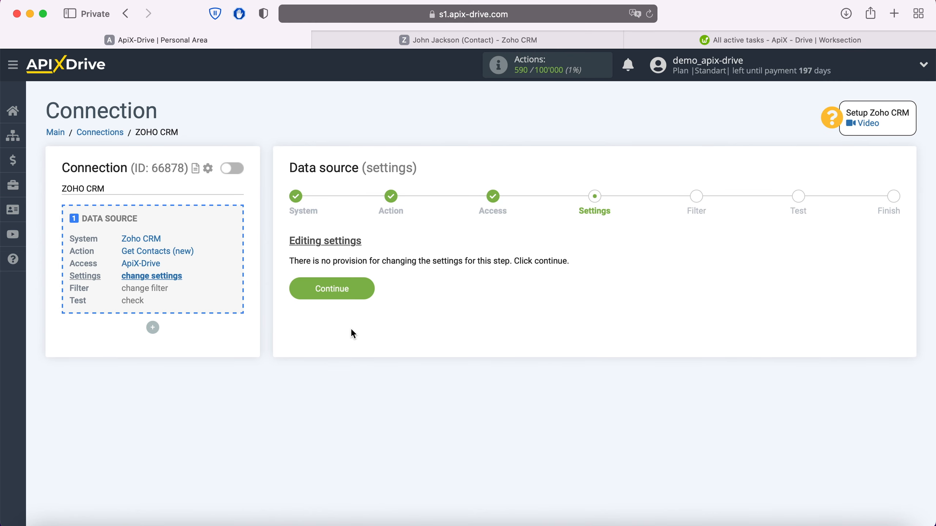
pyautogui.click(369, 286)
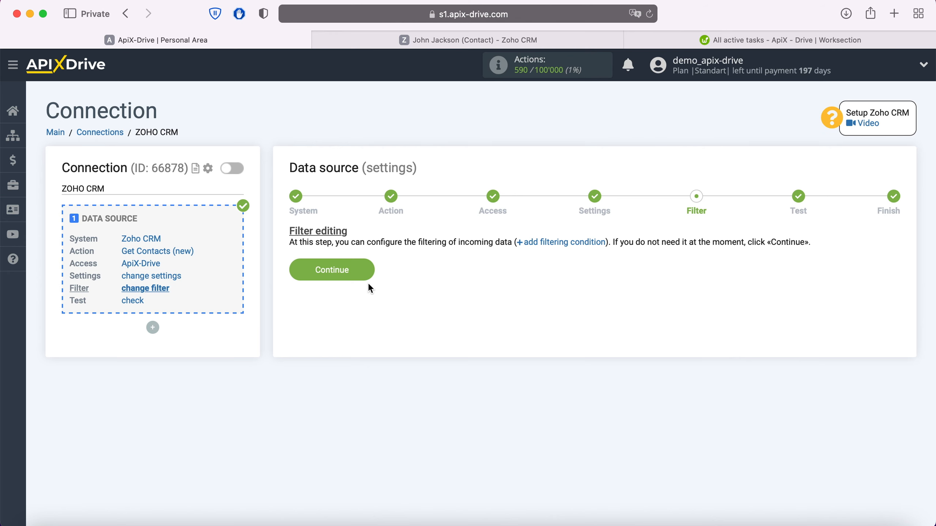
pyautogui.click(368, 279)
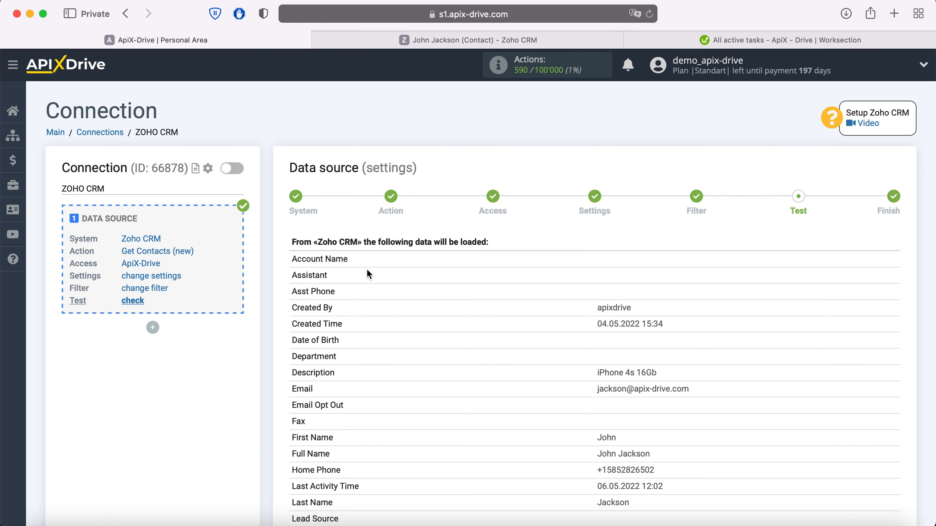
pyautogui.scroll(-10, 368, 273)
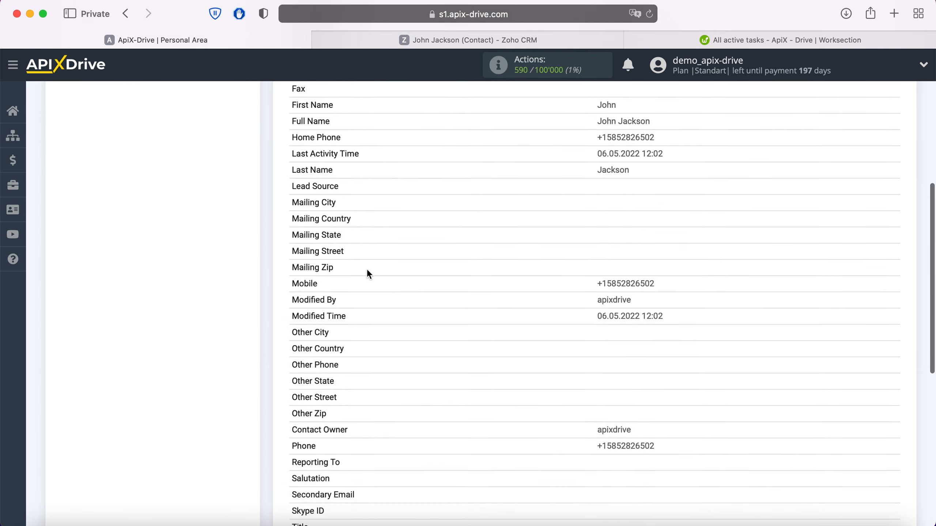
pyautogui.scroll(-5, 367, 272)
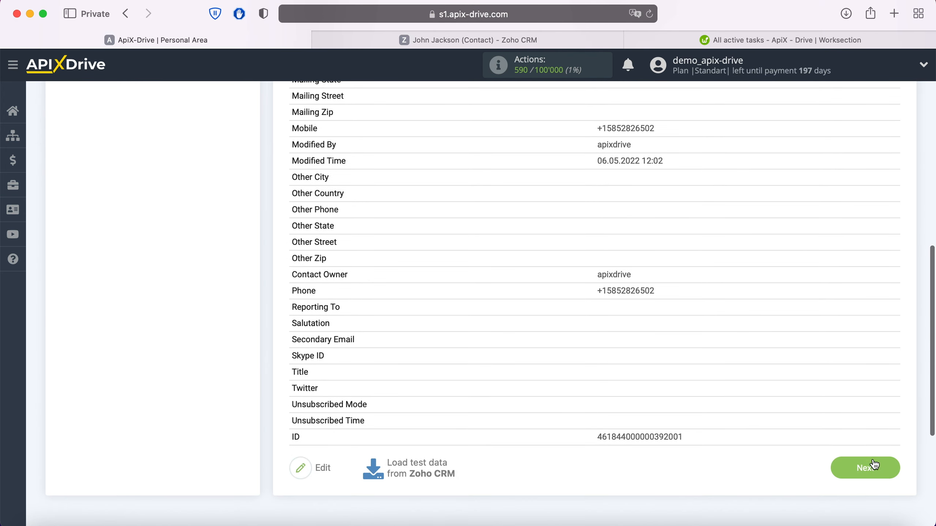
pyautogui.click(874, 466)
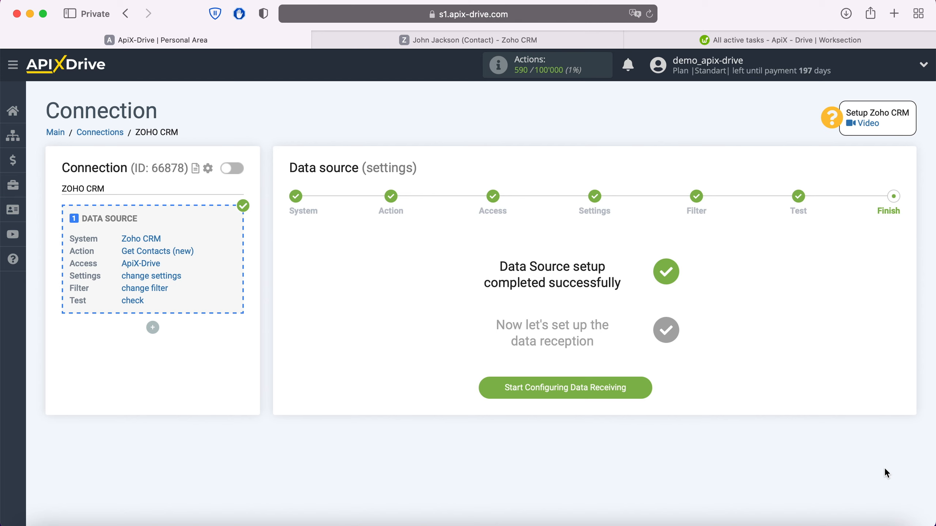
# Choose Worksection from the destination system list and confirm it.
pyautogui.click(644, 387)
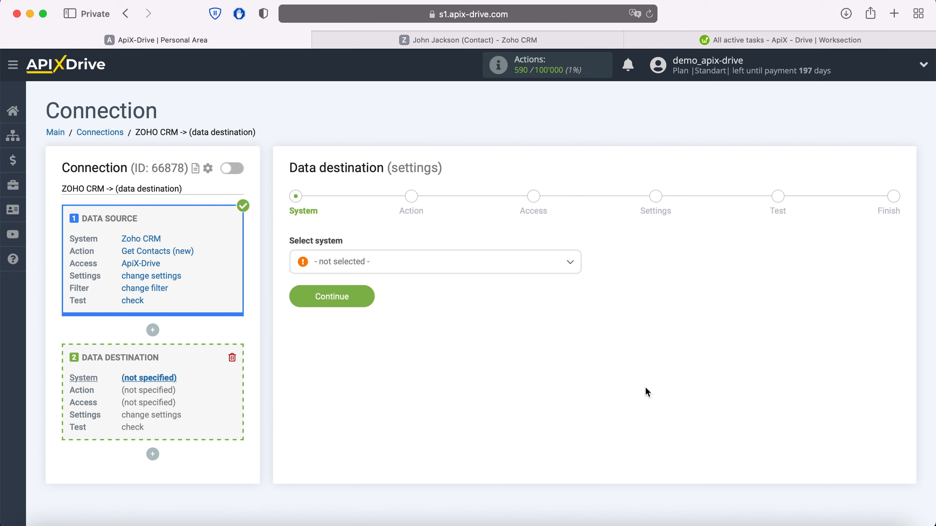
pyautogui.click(505, 263)
pyautogui.scroll(-5, 489, 346)
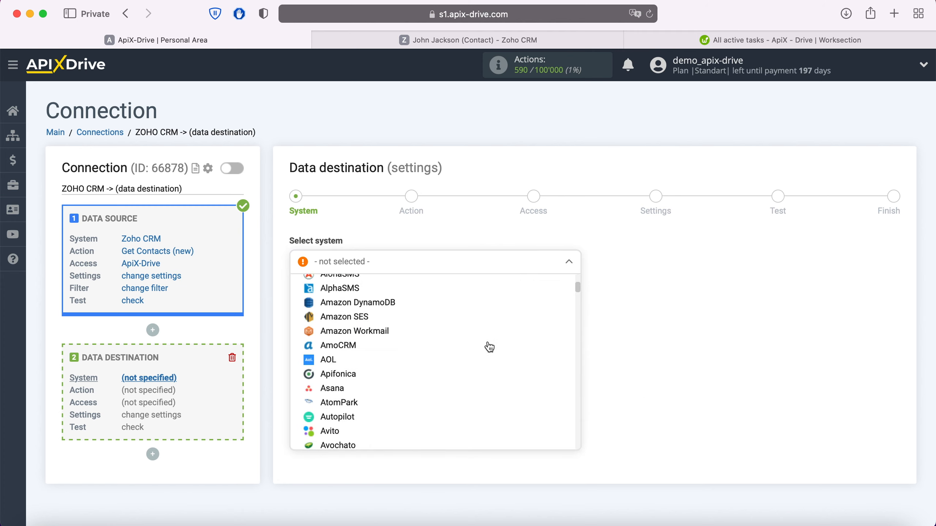
pyautogui.scroll(-15, 489, 347)
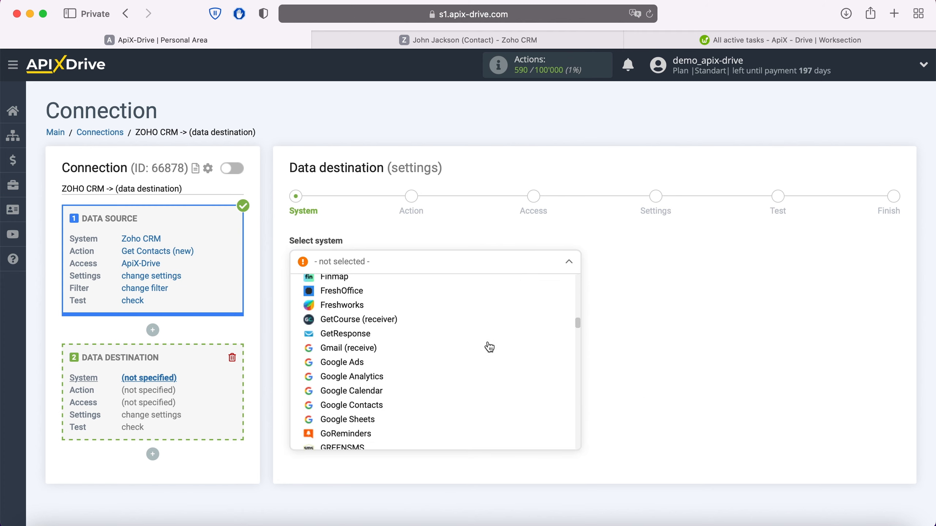
pyautogui.scroll(-15, 489, 346)
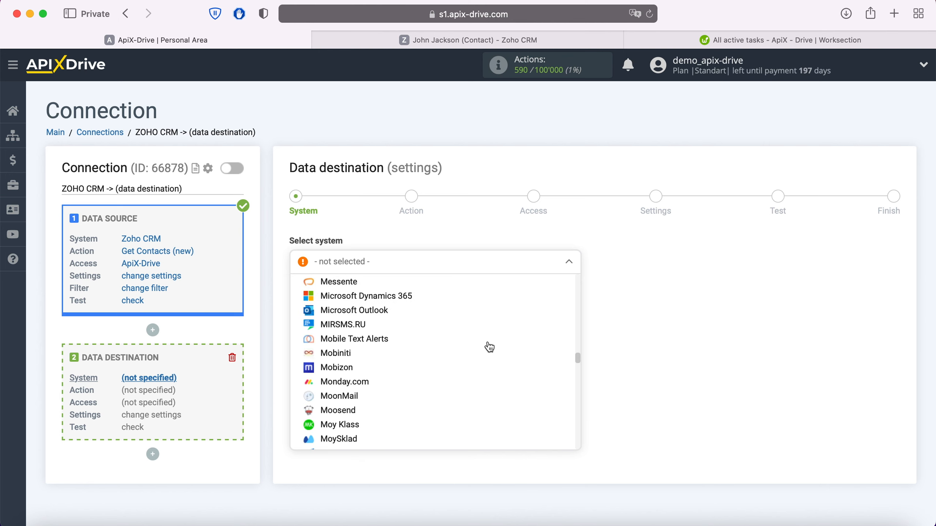
pyautogui.scroll(-15, 489, 347)
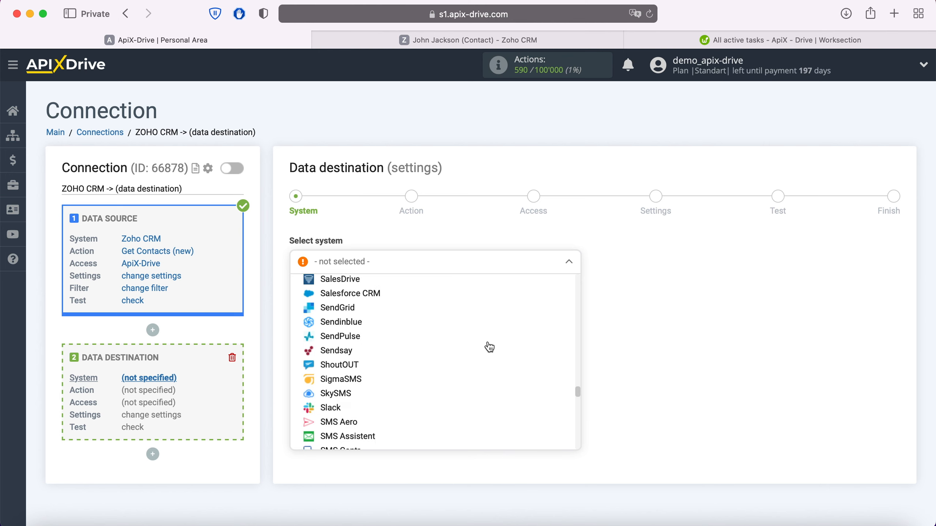
pyautogui.scroll(-15, 489, 347)
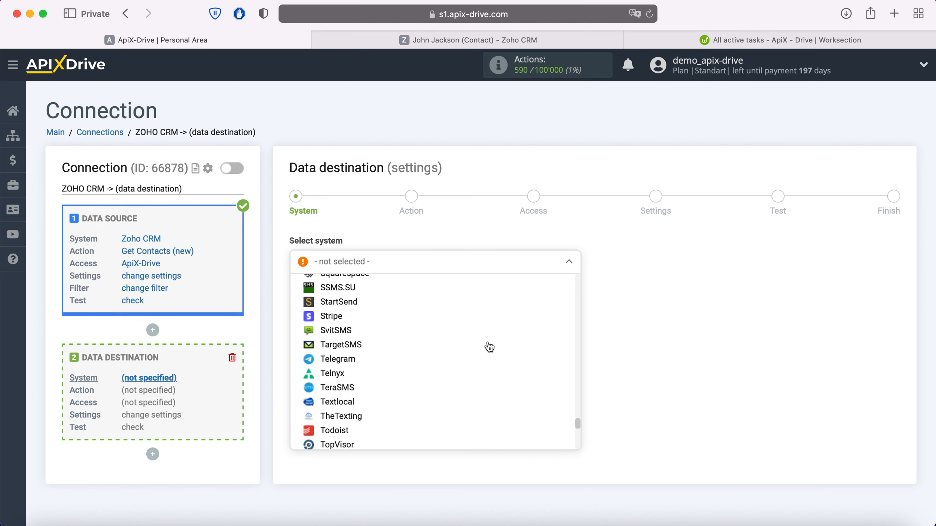
pyautogui.scroll(-10, 489, 346)
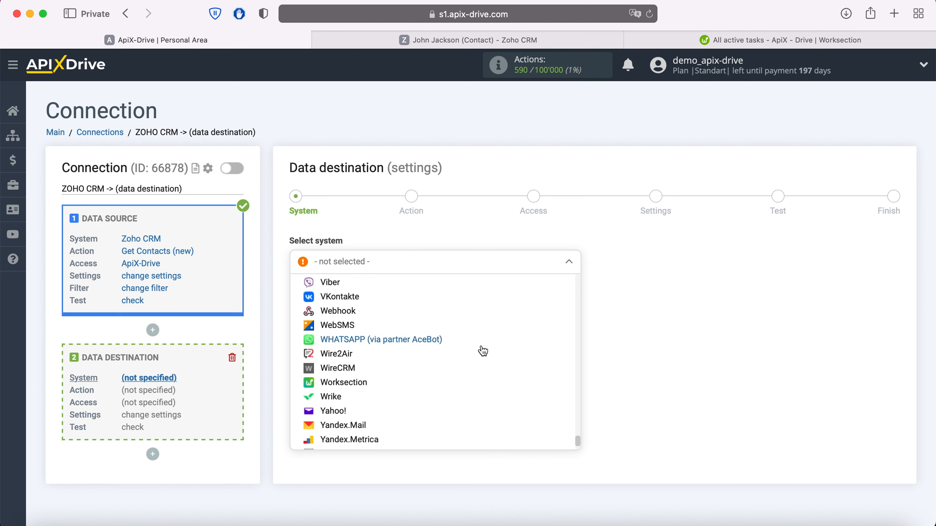
pyautogui.click(366, 383)
pyautogui.click(364, 297)
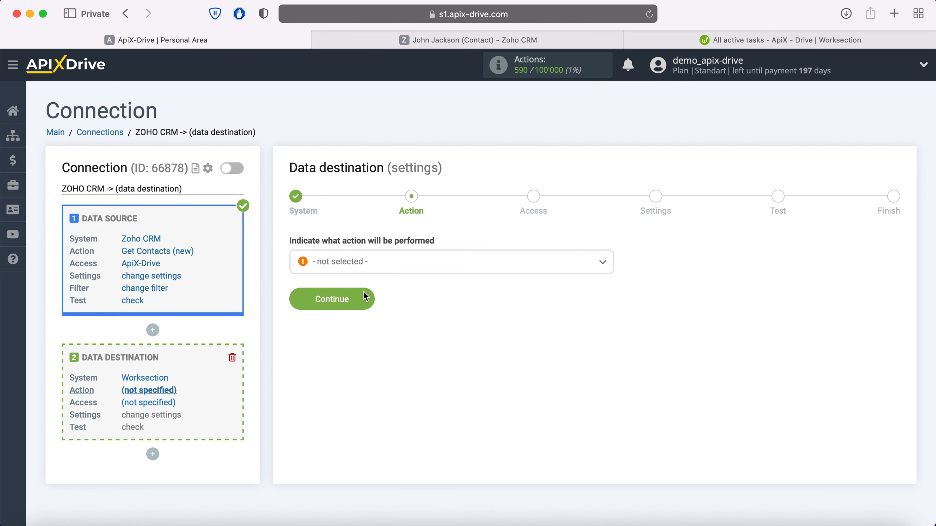
# Set the Worksection action to Create Task, begin account connection, and bring up the Worksection project.
pyautogui.click(362, 264)
pyautogui.click(348, 341)
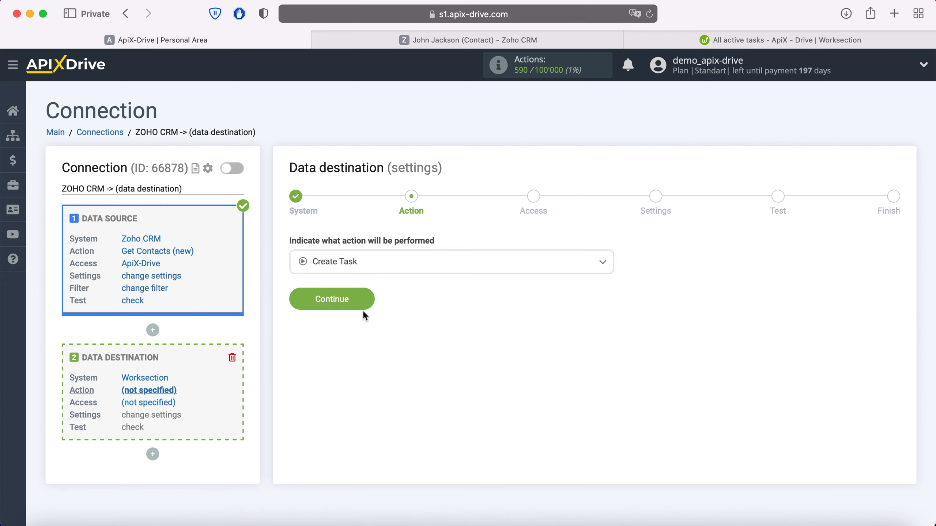
pyautogui.click(365, 297)
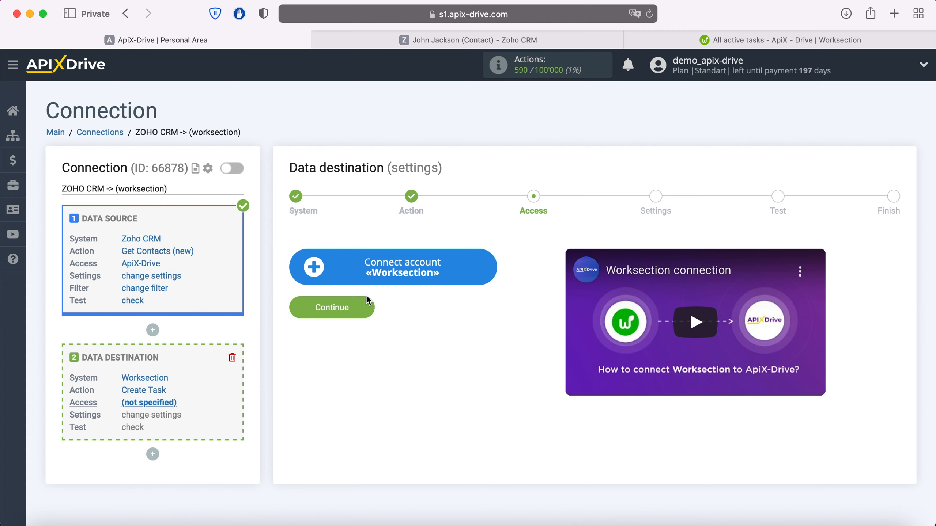
pyautogui.click(486, 273)
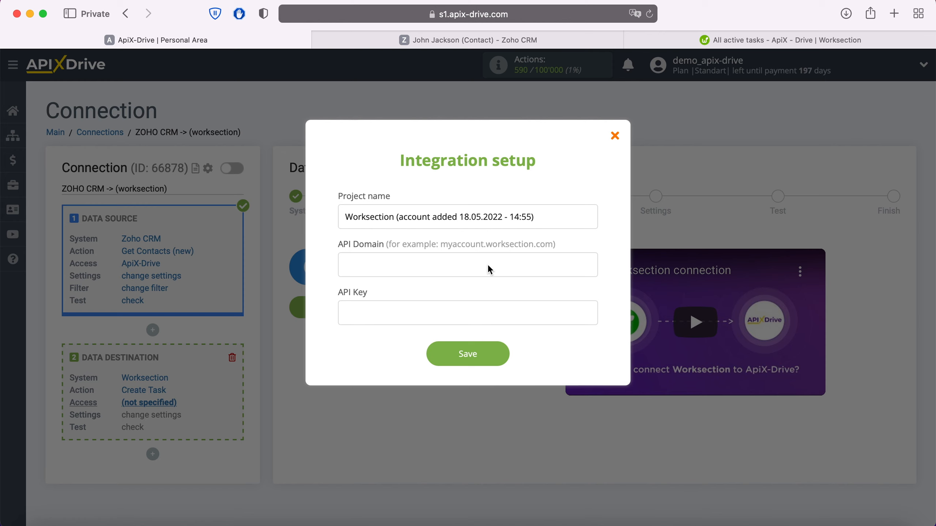
pyautogui.click(706, 42)
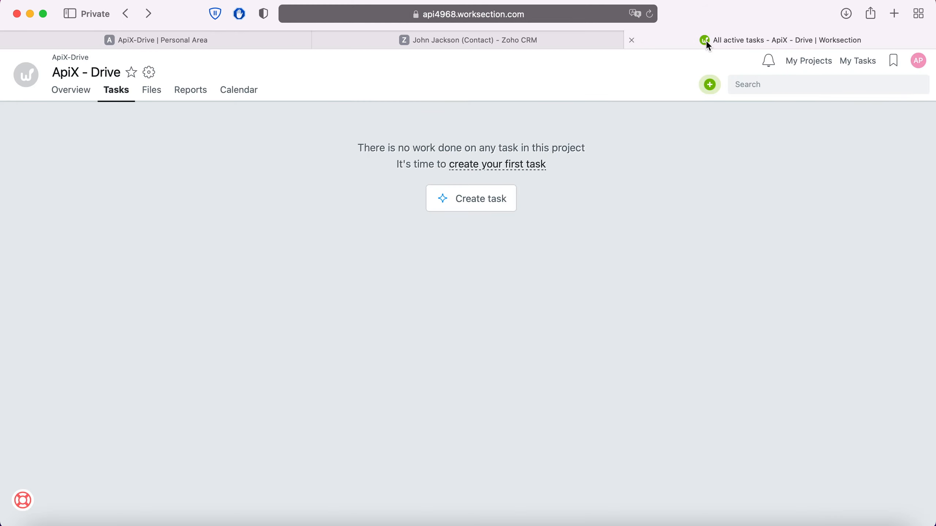
# Copy the account domain api4968.worksection.com from the address bar into ApiX-Drive's API Domain field.
pyautogui.click(599, 18)
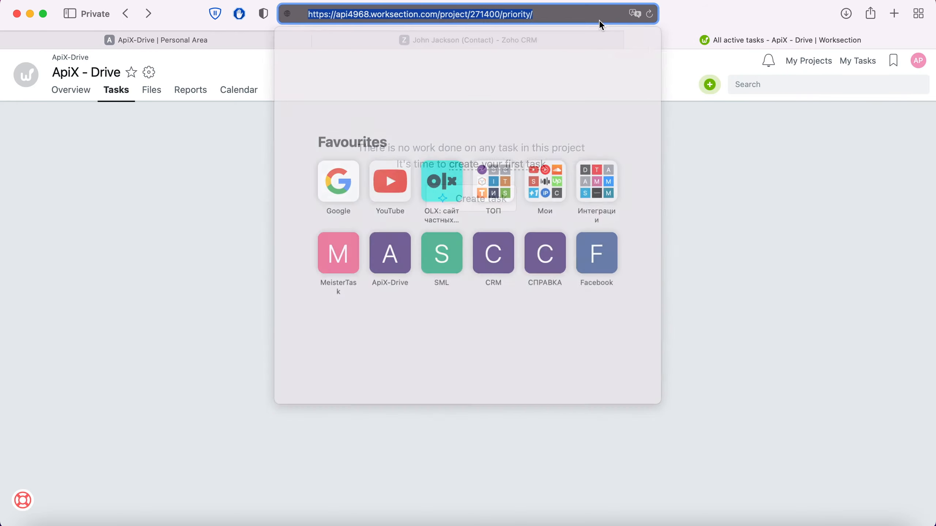
pyautogui.click(597, 17)
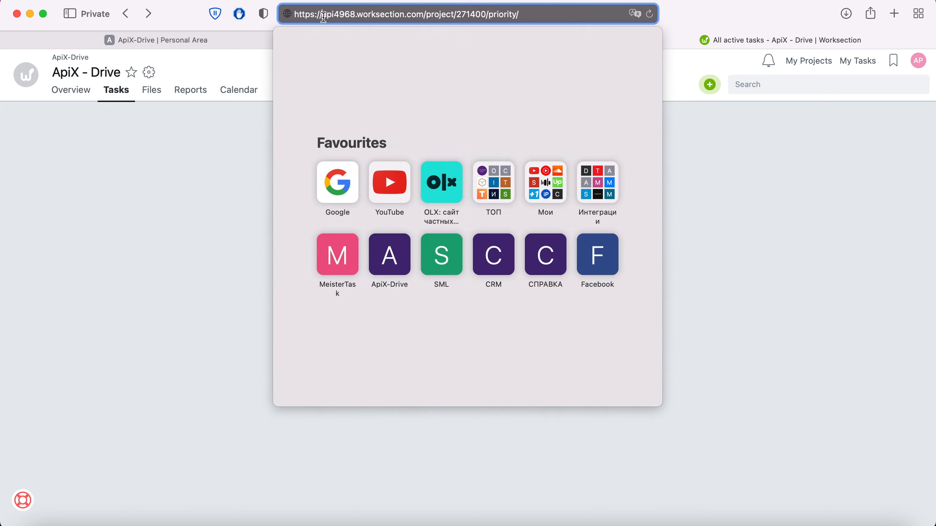
pyautogui.moveTo(322, 14); pyautogui.dragTo(427, 13)
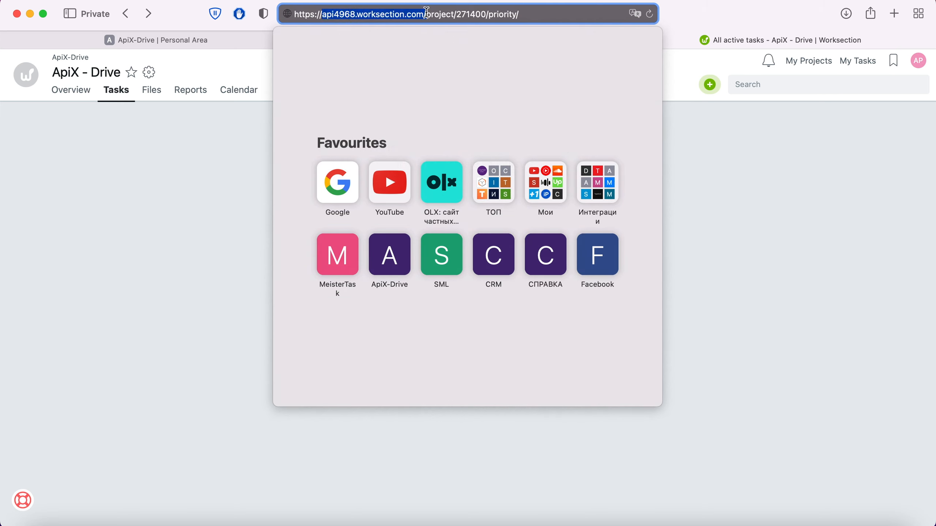
pyautogui.rightClick(405, 14)
pyautogui.click(424, 40)
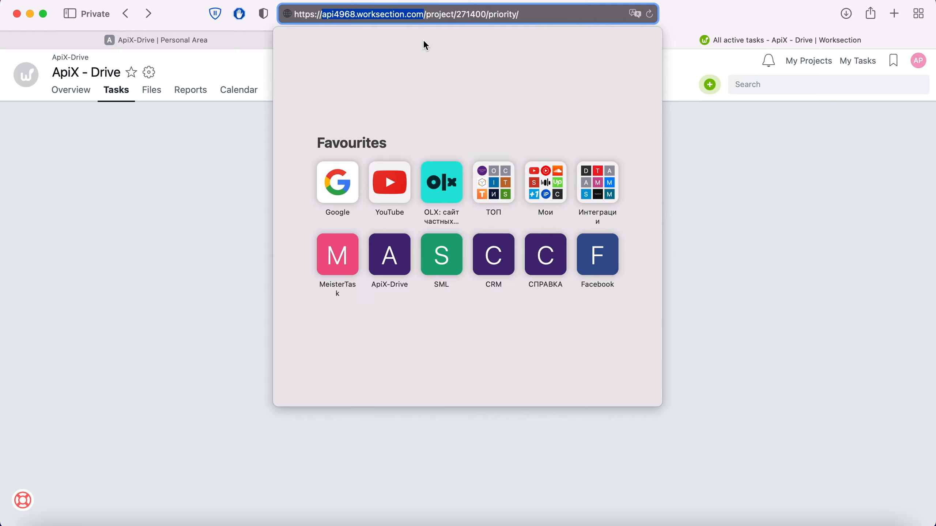
pyautogui.click(262, 42)
pyautogui.rightClick(361, 269)
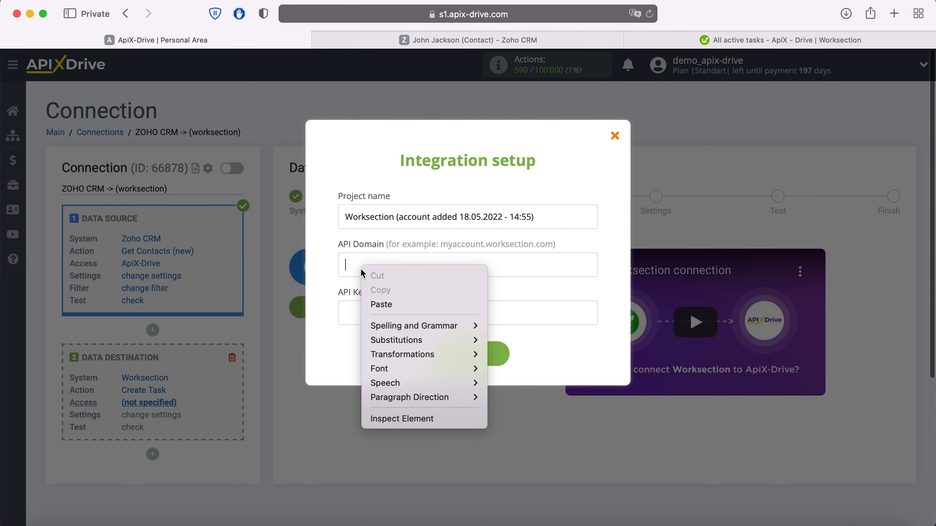
pyautogui.click(385, 305)
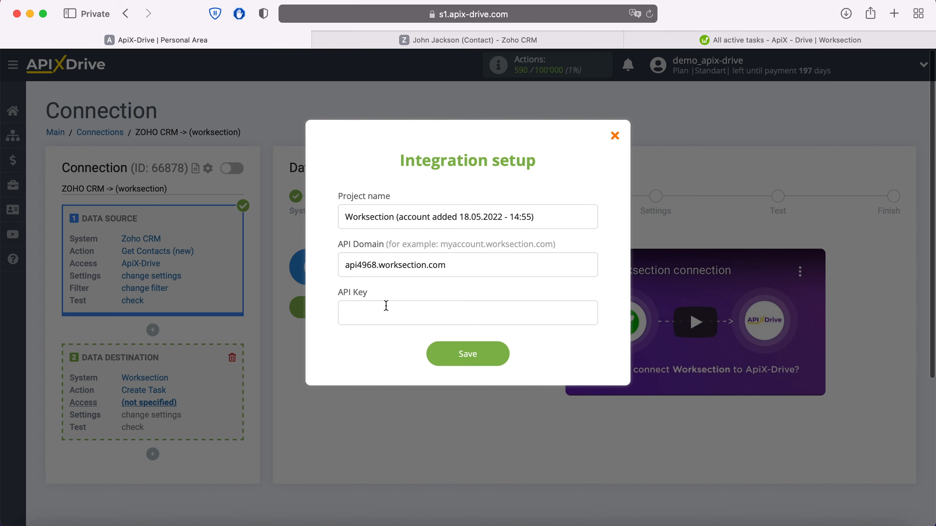
pyautogui.click(703, 41)
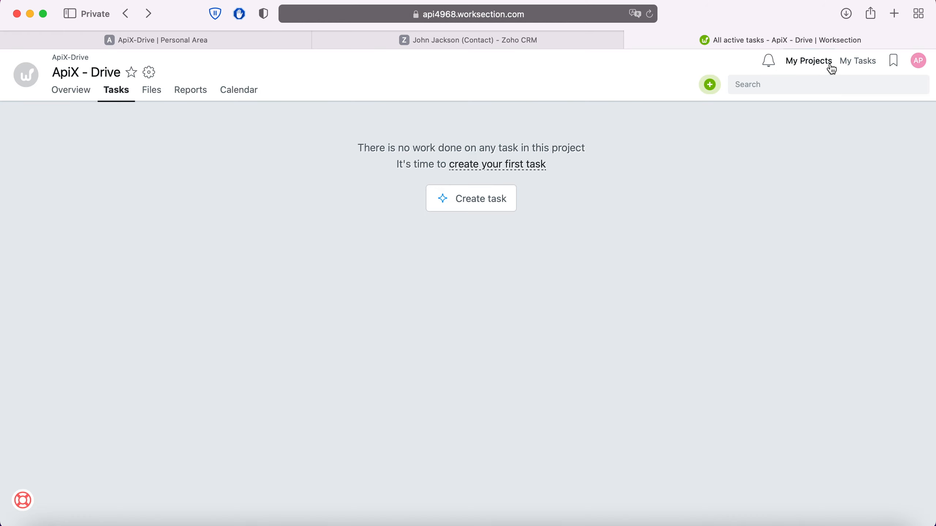
pyautogui.click(920, 61)
pyautogui.click(786, 104)
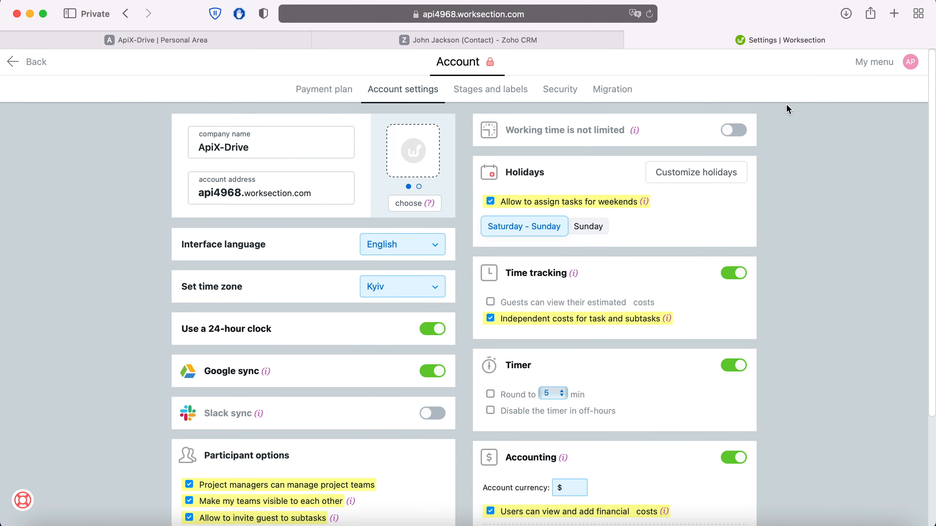
pyautogui.click(568, 87)
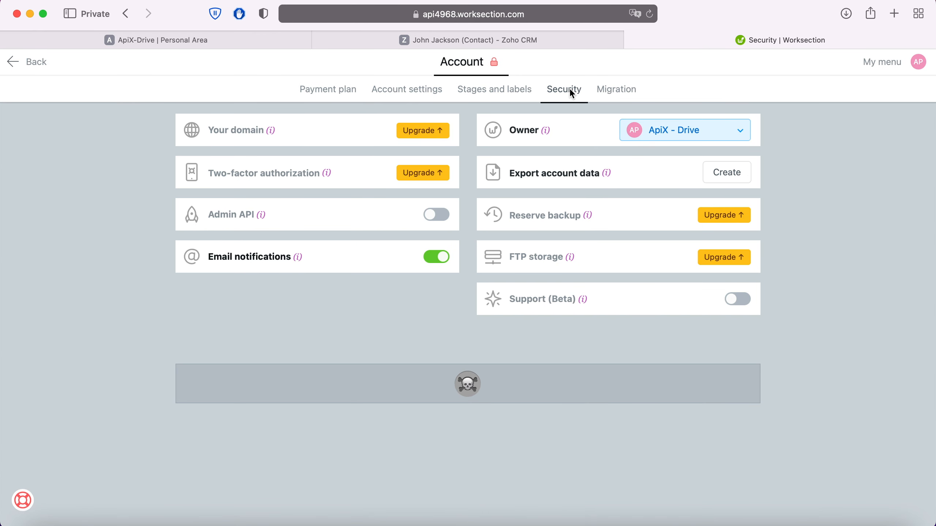
pyautogui.click(436, 214)
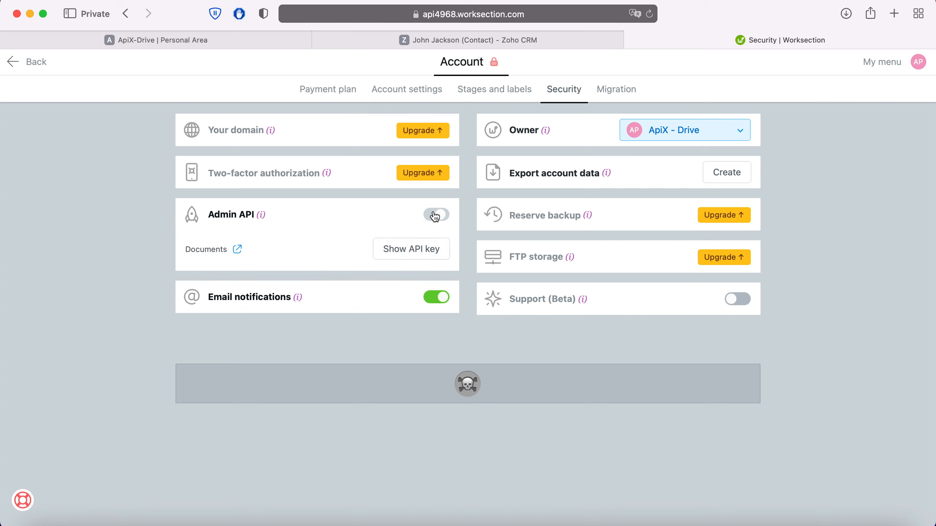
# Reveal the API key using the account password, copy it, and return to ApiX-Drive.
pyautogui.click(413, 249)
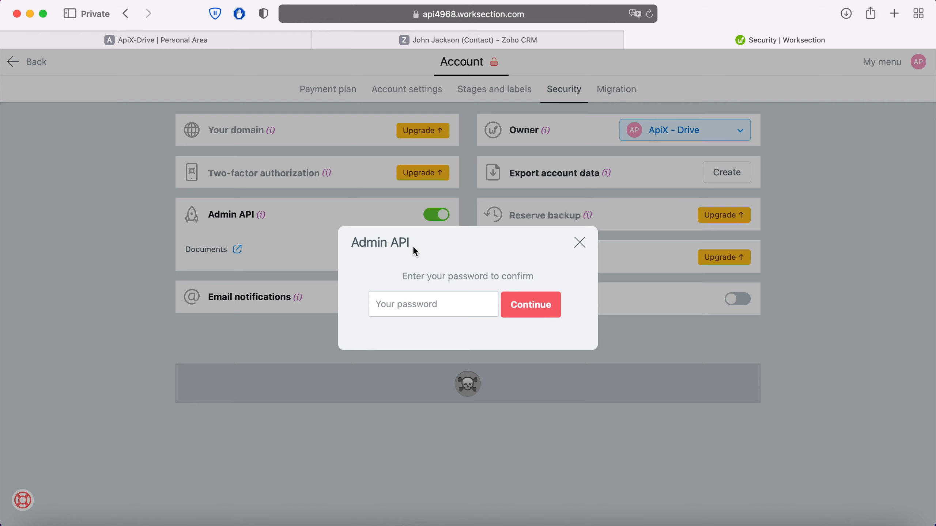
pyautogui.rightClick(394, 295)
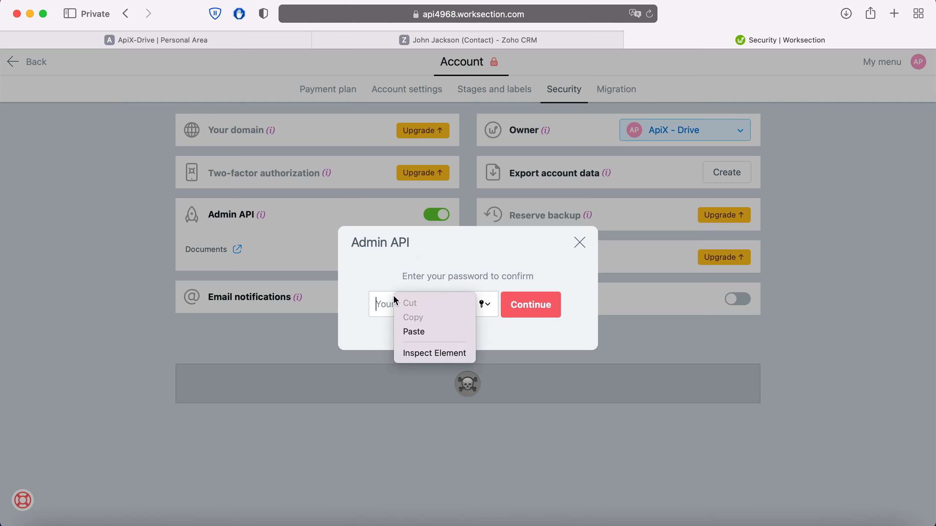
pyautogui.click(410, 331)
pyautogui.click(530, 307)
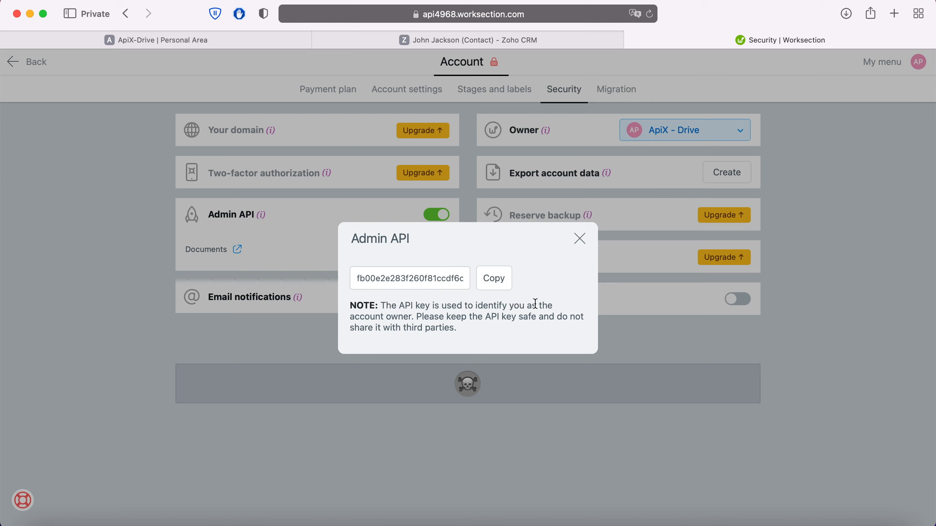
pyautogui.click(494, 278)
pyautogui.click(276, 65)
pyautogui.click(262, 40)
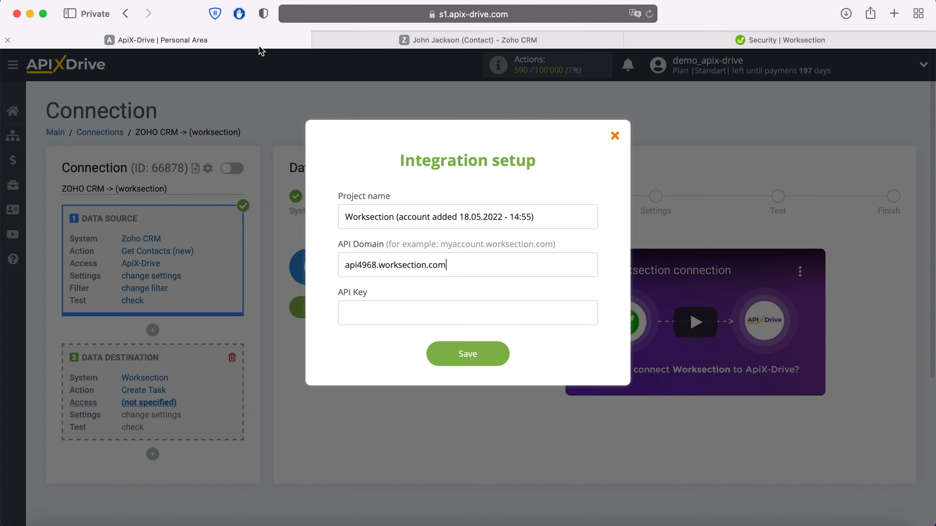
# Paste the API key, save the Worksection account, select it as the login and continue.
pyautogui.rightClick(365, 313)
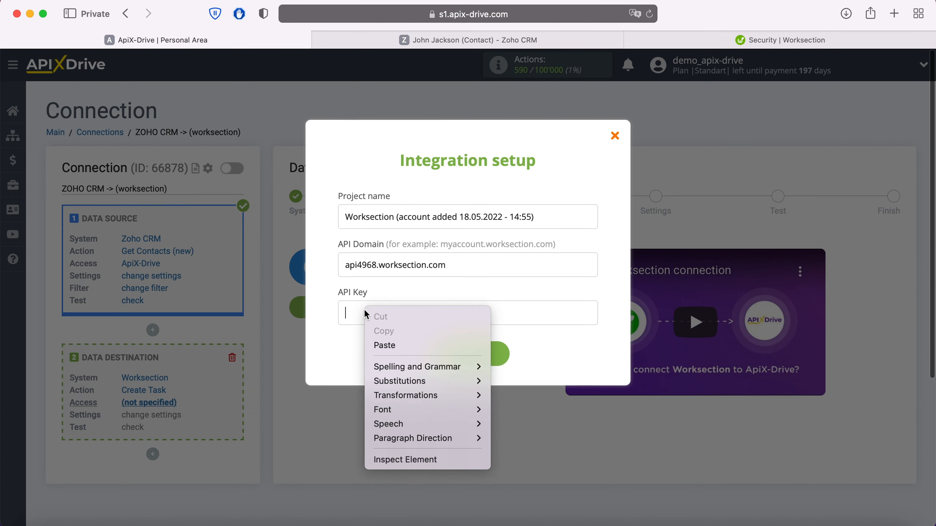
pyautogui.click(389, 346)
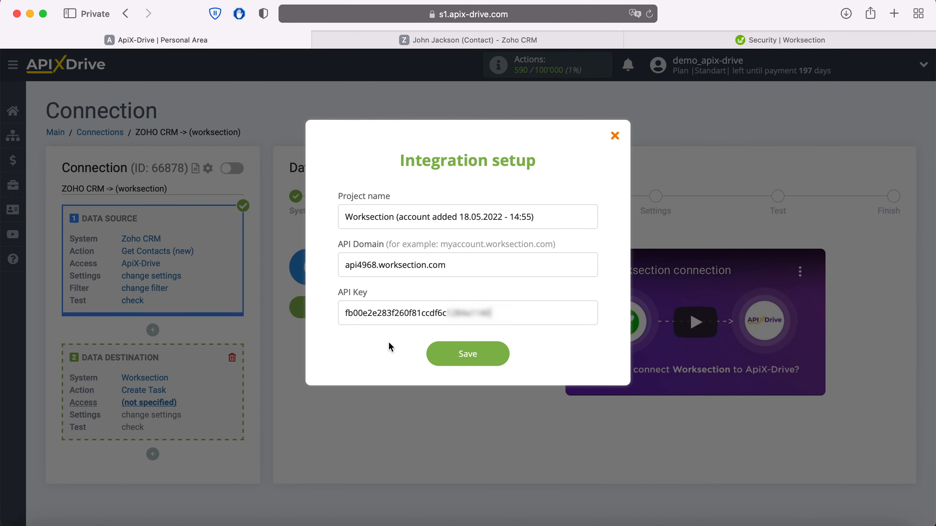
pyautogui.click(502, 356)
pyautogui.click(484, 264)
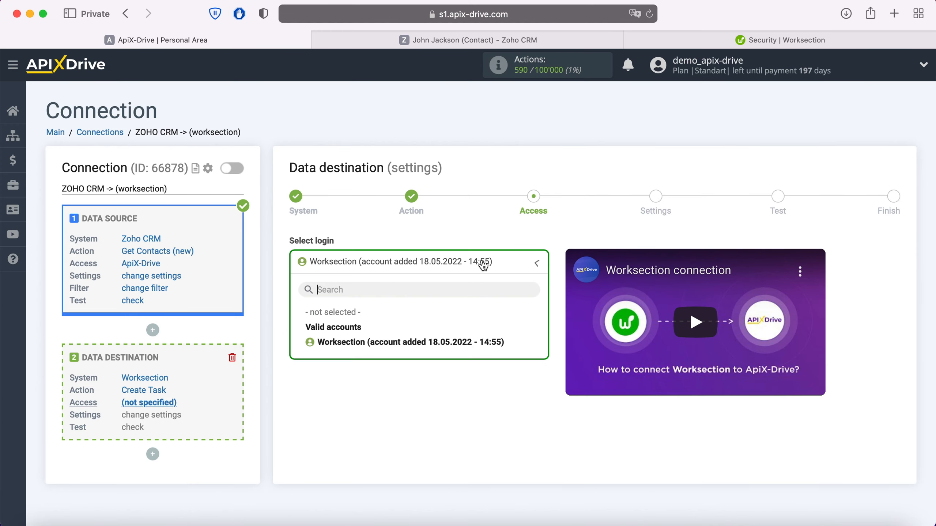
pyautogui.click(458, 345)
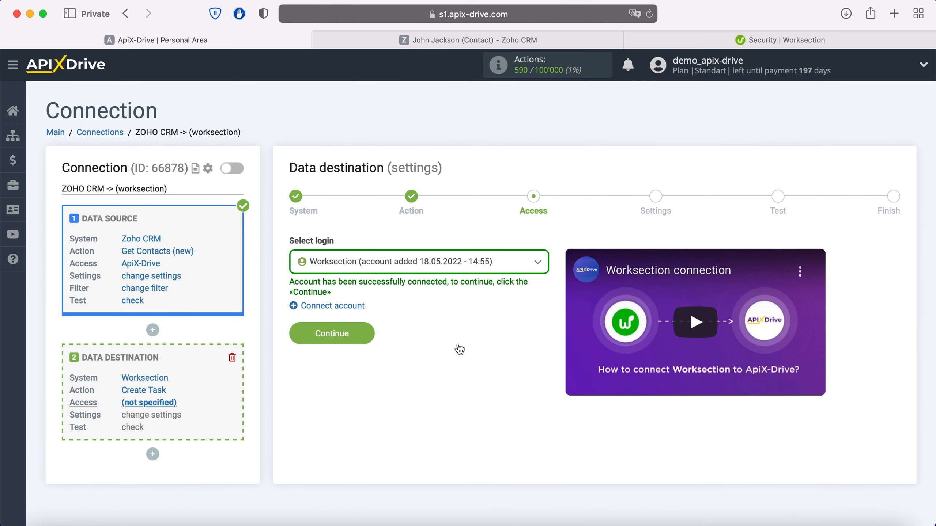
pyautogui.click(363, 332)
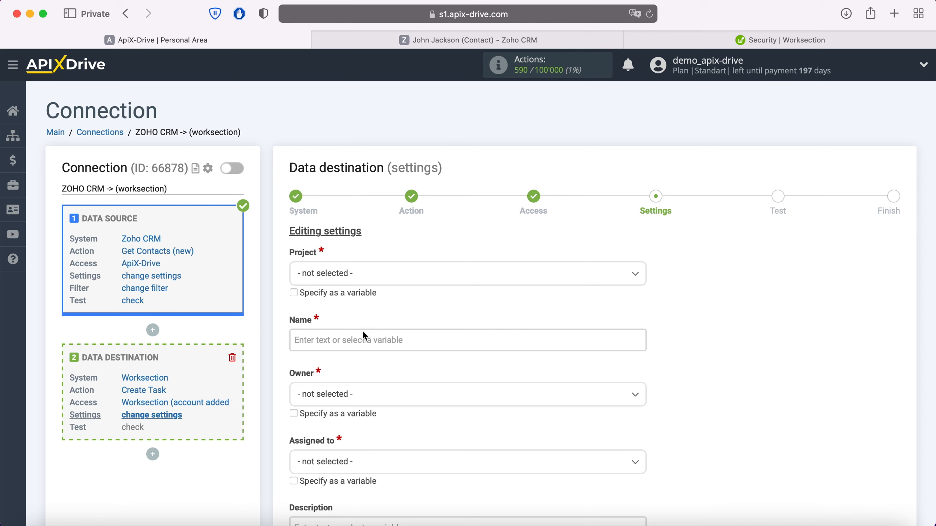
# Set the task Name to 'New Contact from ZohoCRM' followed by the contact's Full Name.
pyautogui.click(357, 340)
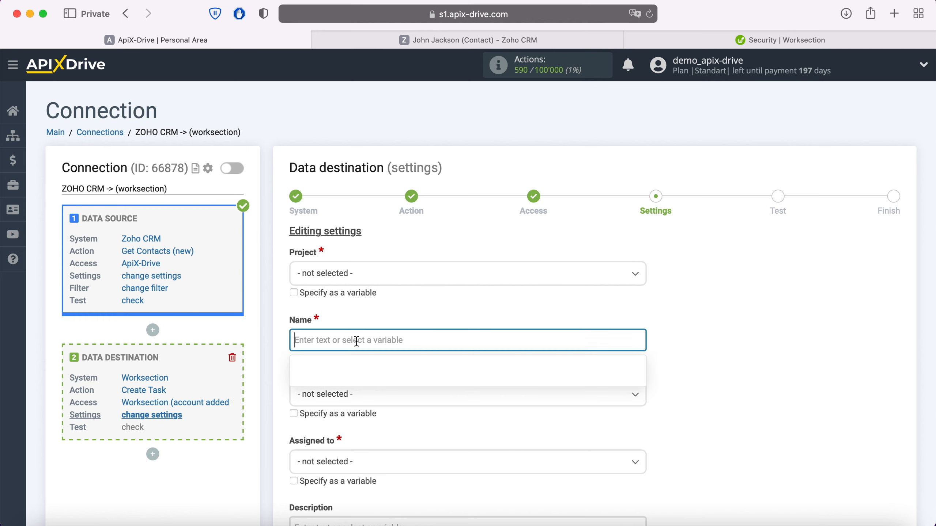
pyautogui.scroll(-10, 488, 270)
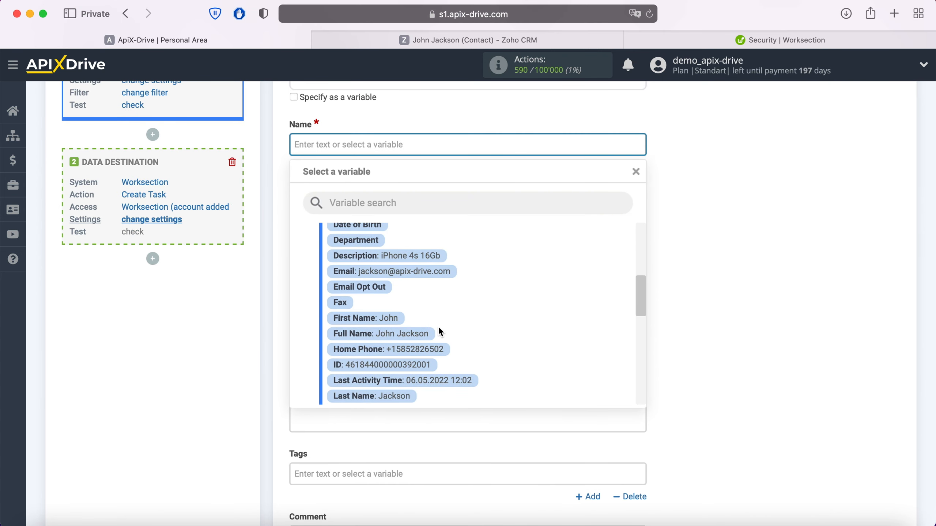
pyautogui.click(421, 335)
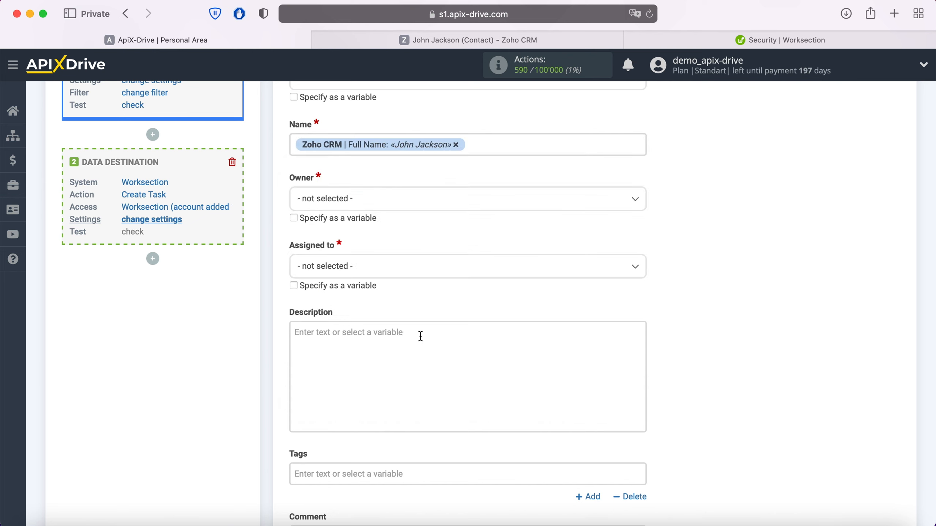
pyautogui.click(295, 144)
pyautogui.write('New Contac')
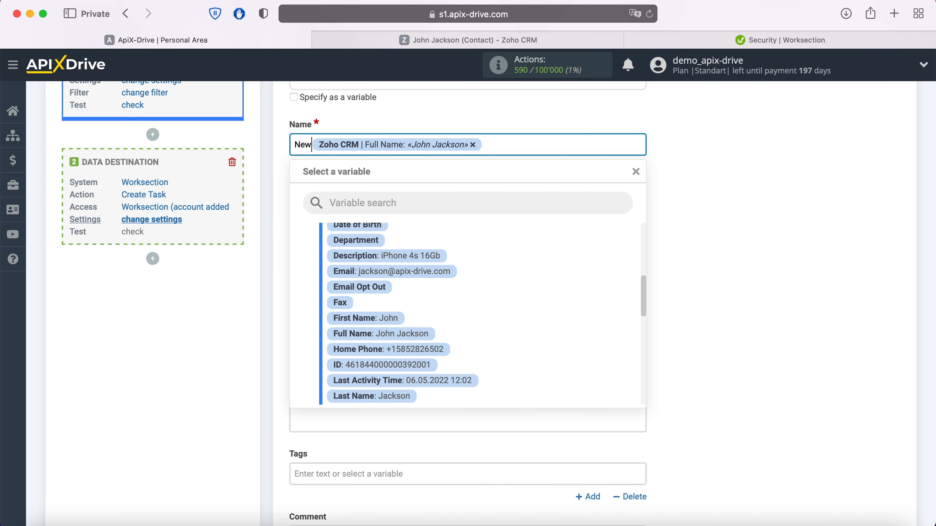
pyautogui.write('t')
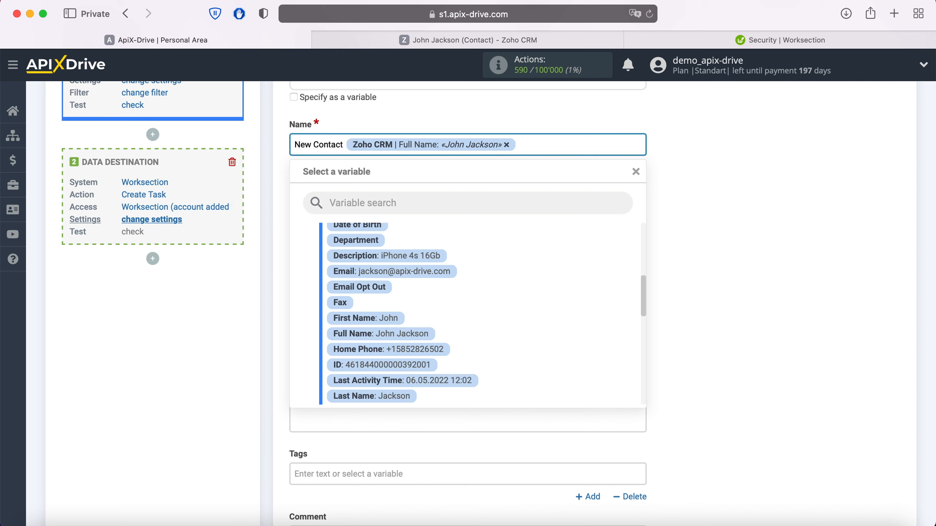
pyautogui.write(' from ZohoCRM')
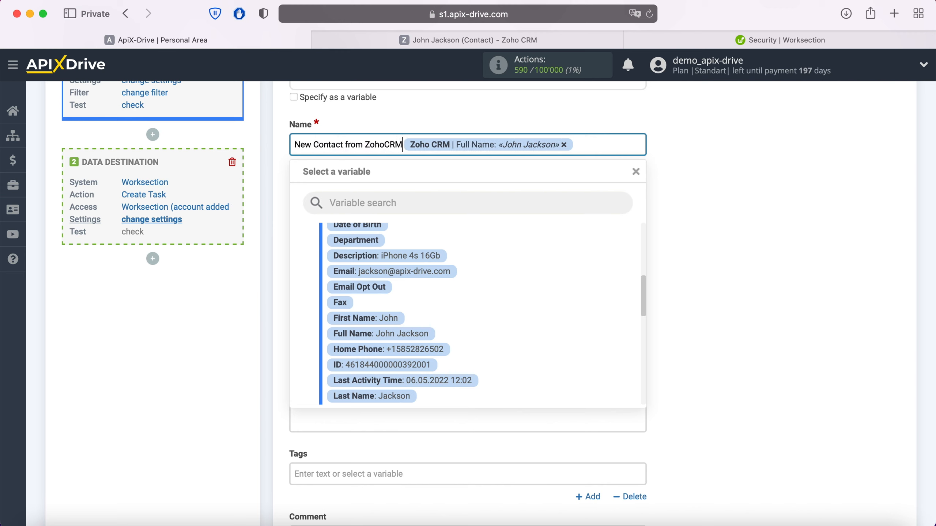
pyautogui.click(277, 184)
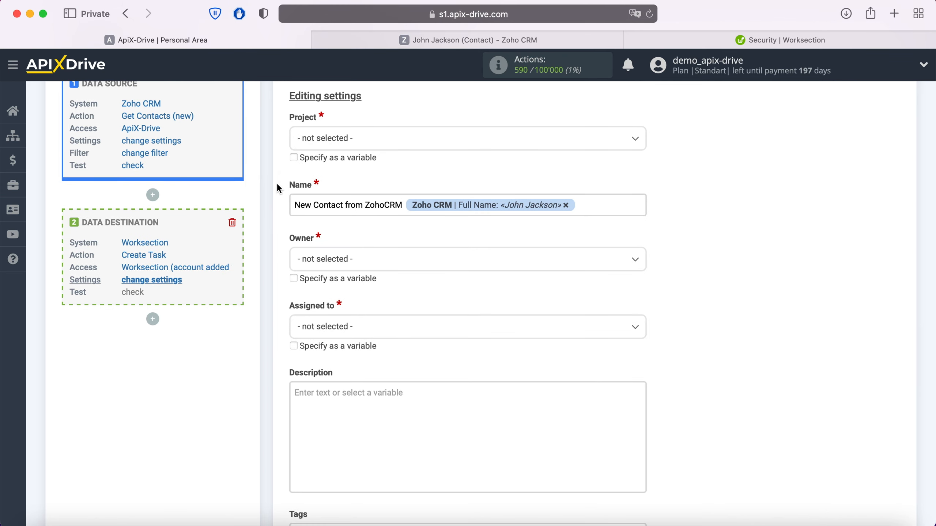
# Set Project and Owner to ApiX - Drive and assign the task to Any employee.
pyautogui.click(350, 148)
pyautogui.click(339, 205)
pyautogui.click(334, 271)
pyautogui.click(343, 326)
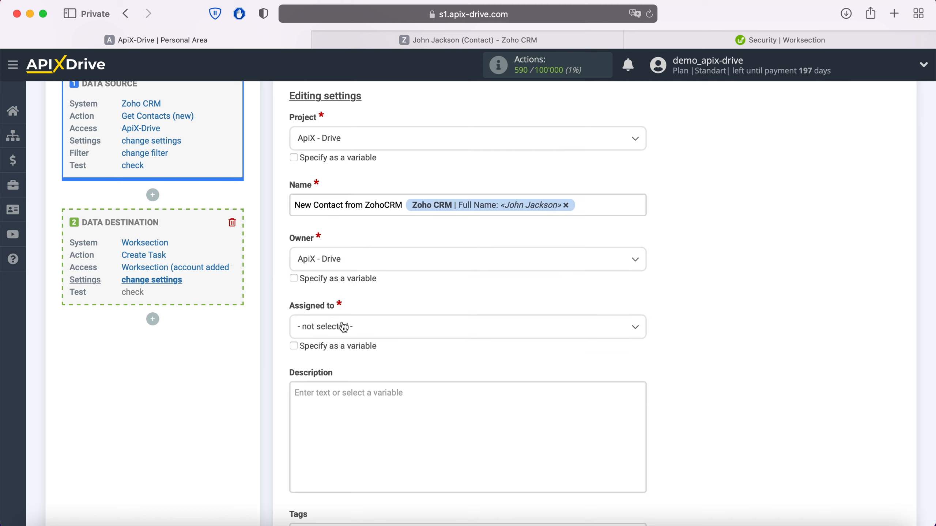
pyautogui.click(340, 327)
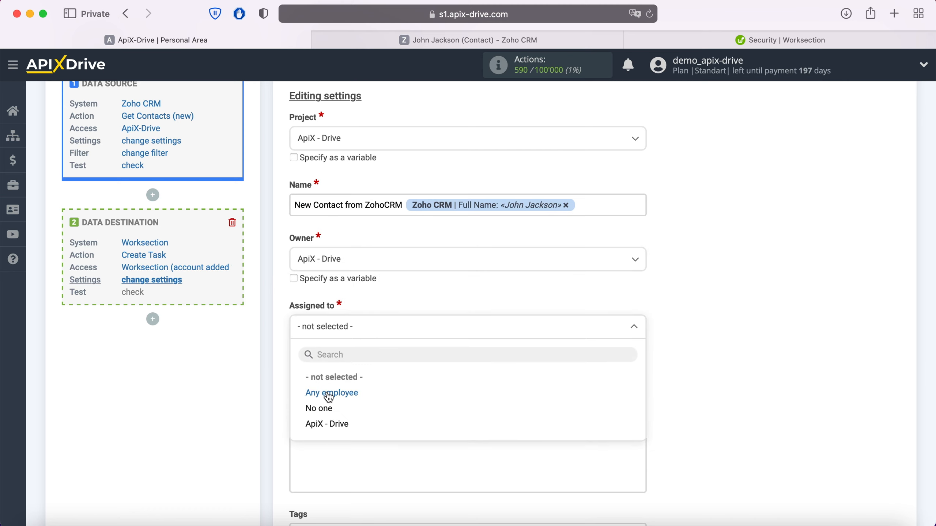
pyautogui.click(329, 394)
pyautogui.scroll(-3, 328, 384)
# Add Description lines 'Date' with Created Time and 'Name' with the contact's Full Name.
pyautogui.click(336, 347)
pyautogui.scroll(-5, 337, 350)
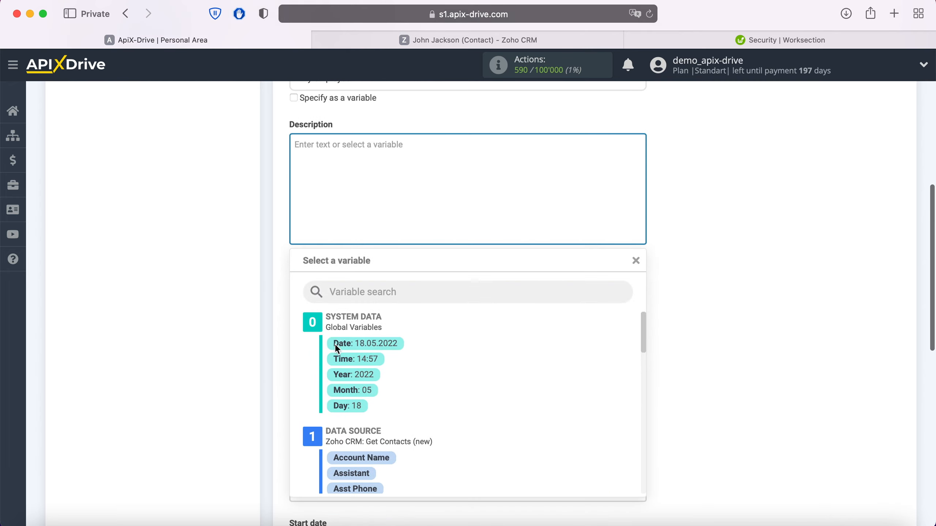
pyautogui.write('Date')
pyautogui.scroll(-5, 485, 422)
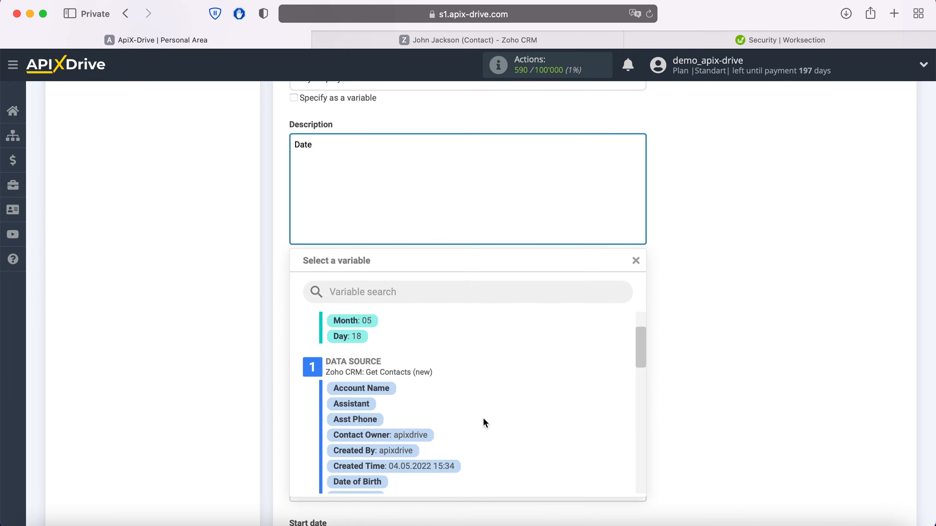
pyautogui.click(453, 405)
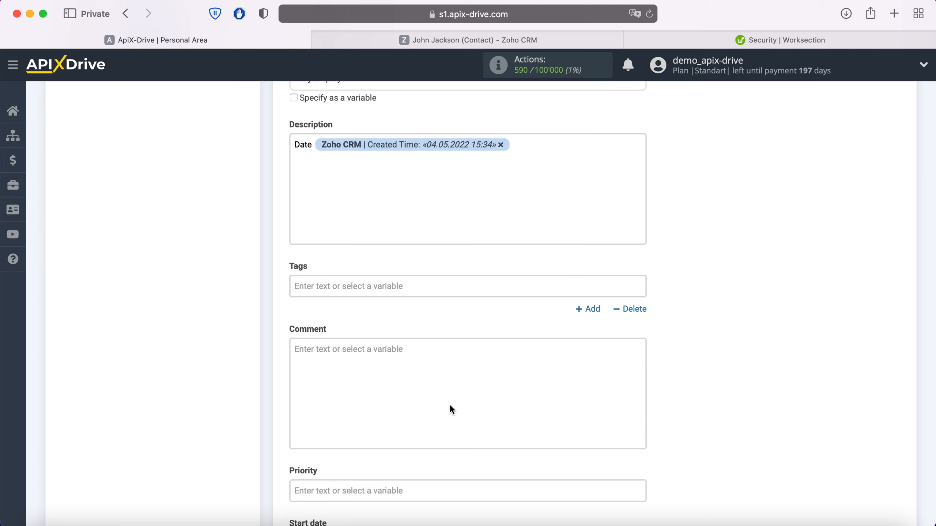
pyautogui.write('Name')
pyautogui.click(370, 166)
pyautogui.scroll(-4, 496, 362)
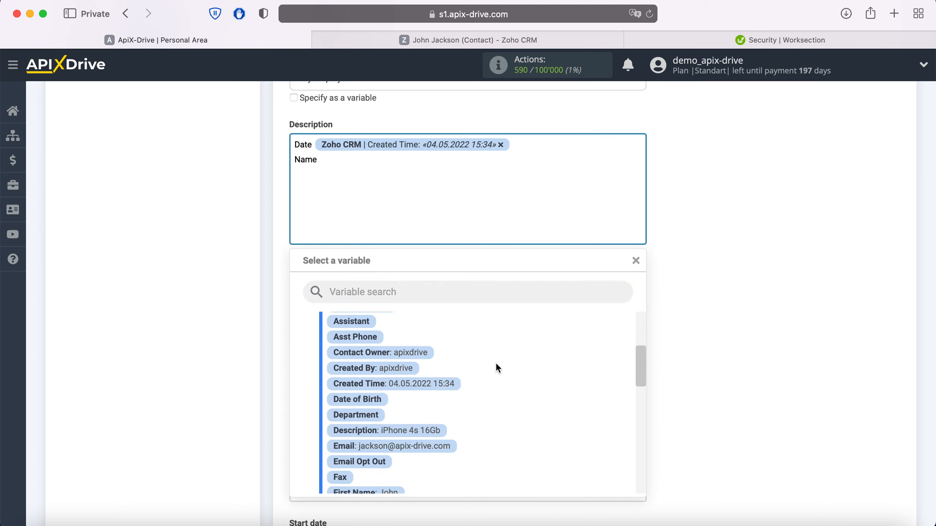
pyautogui.click(425, 411)
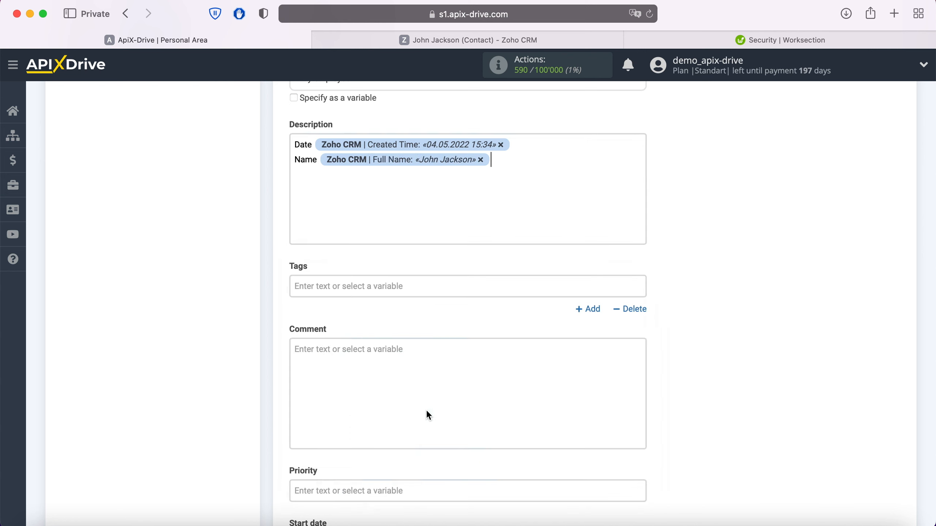
# Add 'Email' and 'Phone' lines with the contact's Email and Home Phone variables.
pyautogui.press('Return')
pyautogui.write('Email')
pyautogui.click(394, 181)
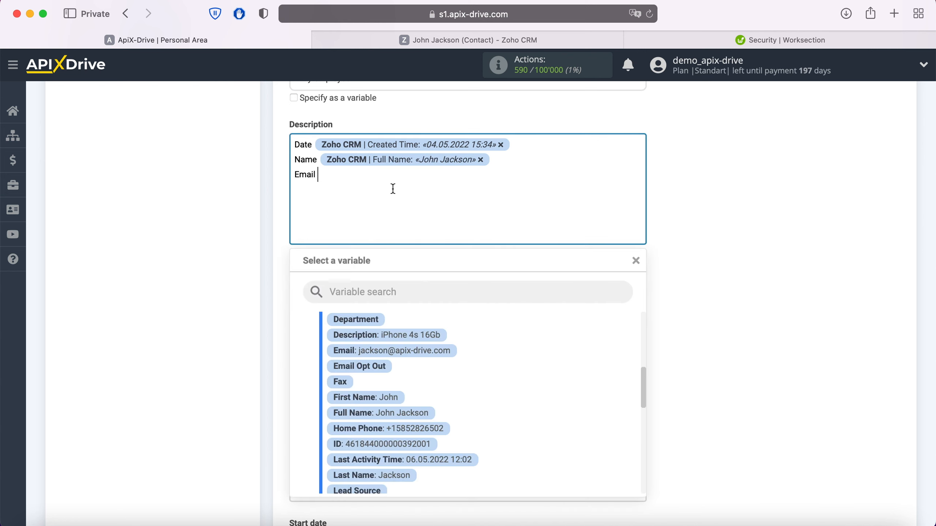
pyautogui.click(437, 350)
pyautogui.press('Return')
pyautogui.write('Phone')
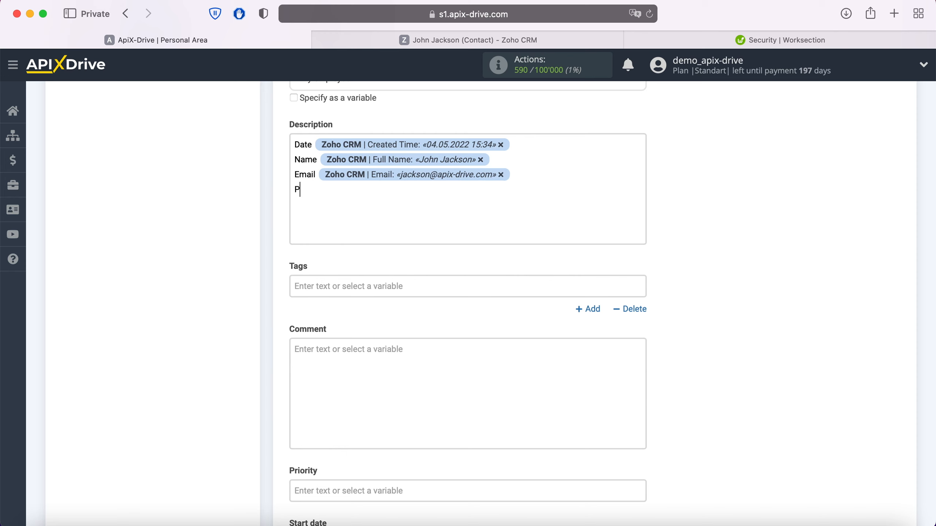
pyautogui.click(384, 202)
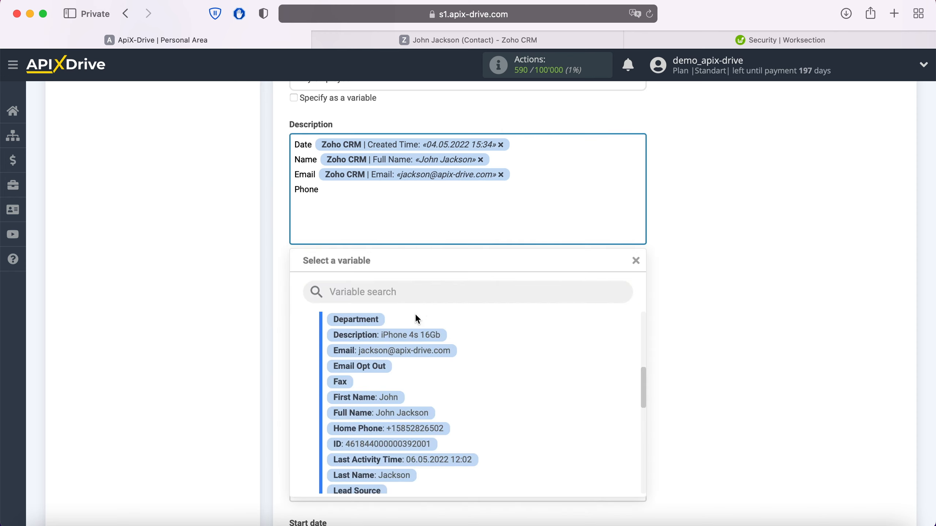
pyautogui.click(435, 427)
# Add a 'Product' line with the contact's Description variable and save the task settings.
pyautogui.press('Return')
pyautogui.write('Product')
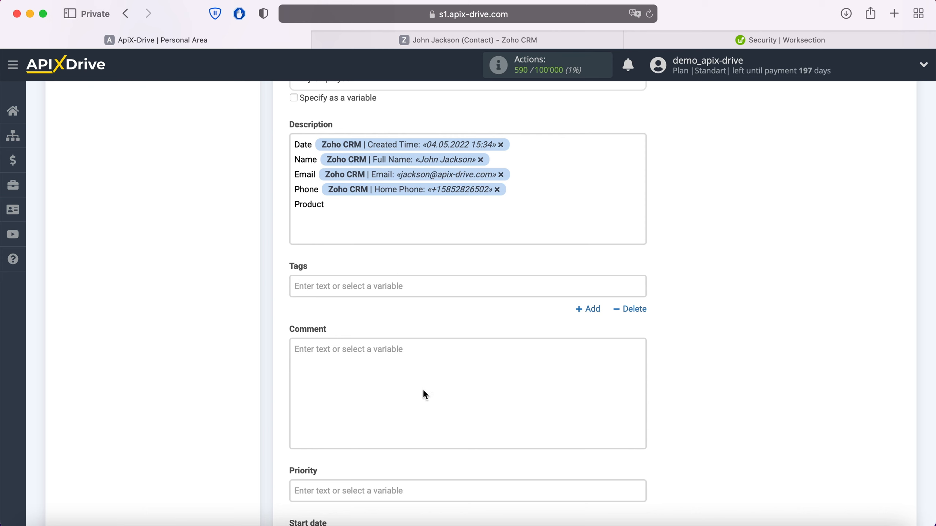
pyautogui.click(390, 203)
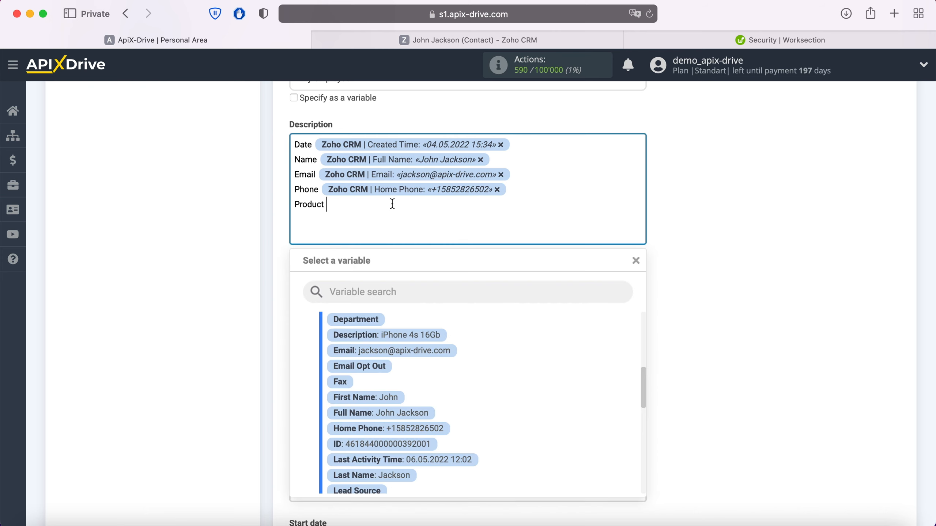
pyautogui.click(422, 345)
pyautogui.scroll(-6, 422, 335)
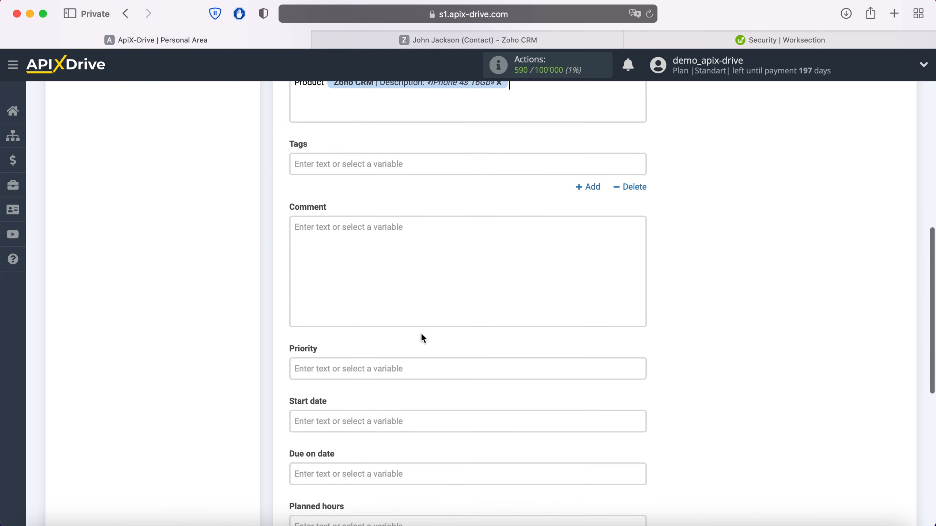
pyautogui.scroll(-2, 421, 335)
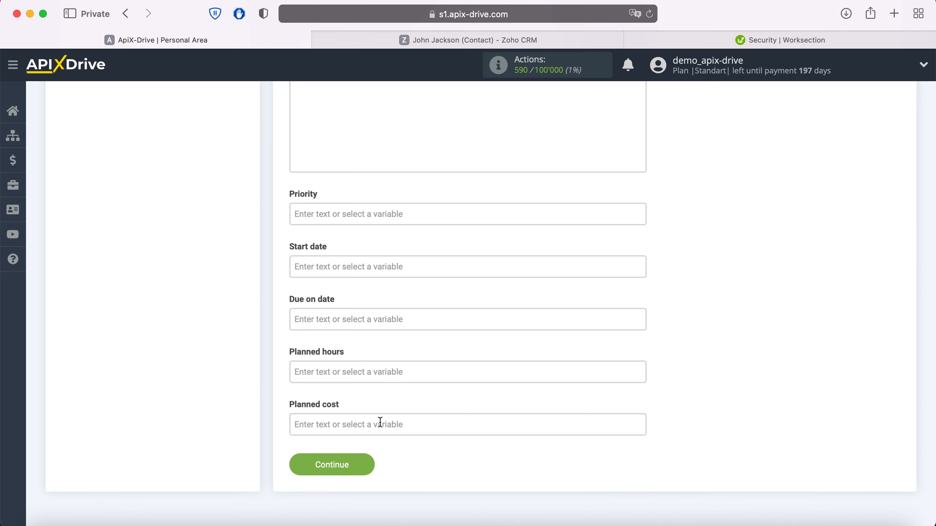
pyautogui.click(365, 462)
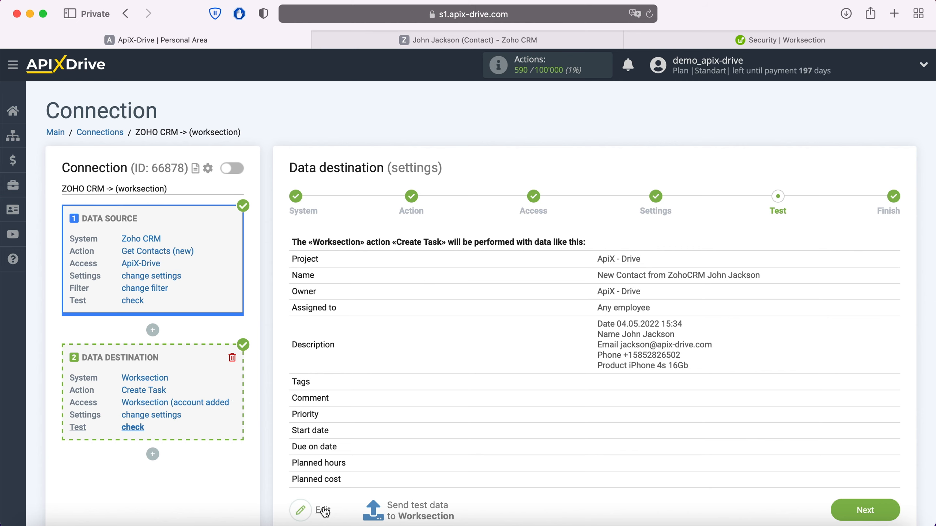
# Send a test 'New Contact from ZohoCRM' task to Worksection and view Worksection's task list.
pyautogui.click(413, 511)
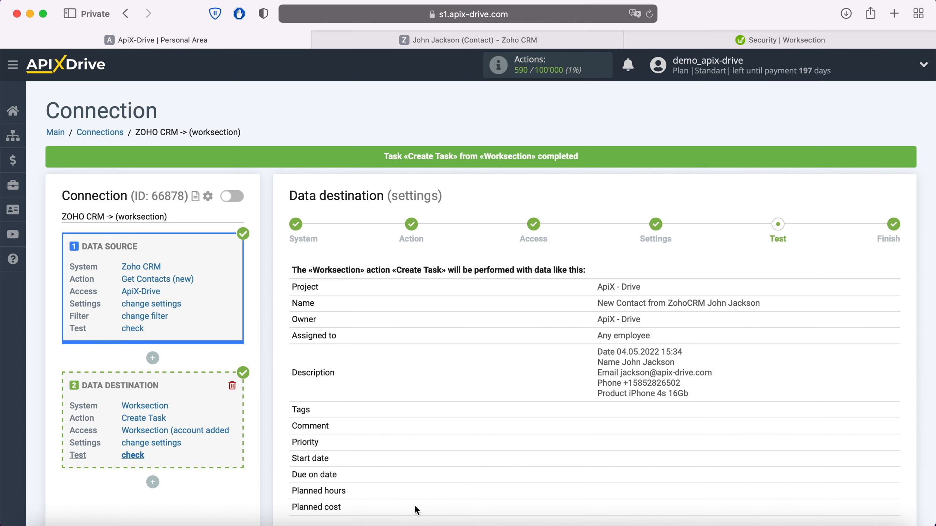
pyautogui.click(660, 41)
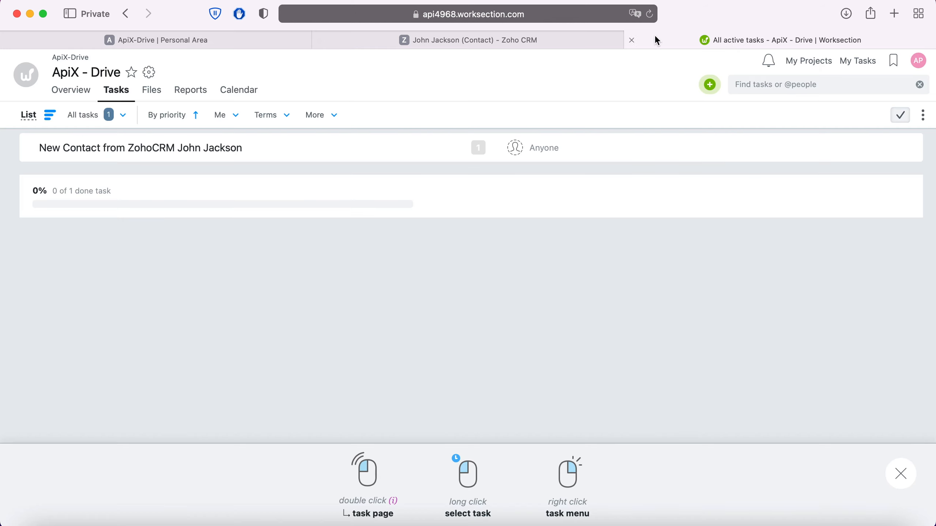
# Open the new 'New Contact from ZohoCRM' task to check the contact details, then return to ApiX-Drive.
pyautogui.doubleClick(193, 149)
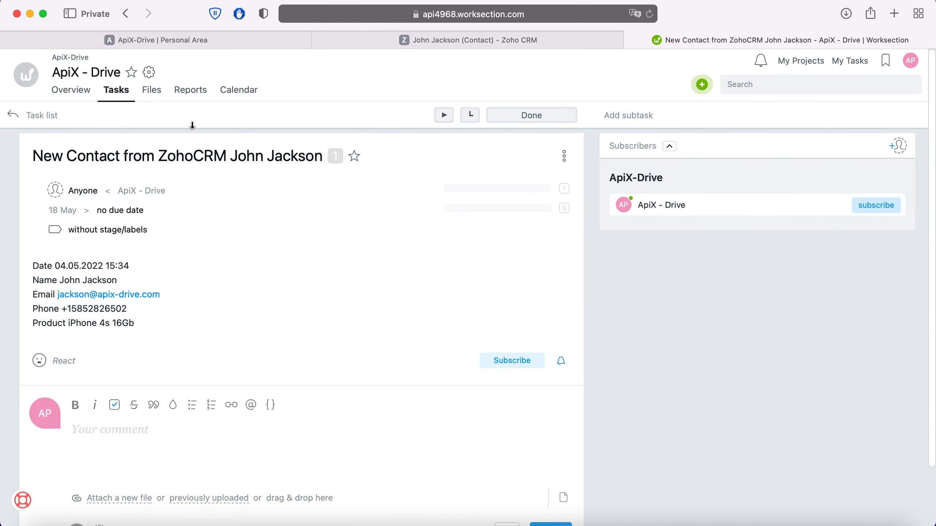
pyautogui.click(186, 41)
pyautogui.scroll(-3, 730, 313)
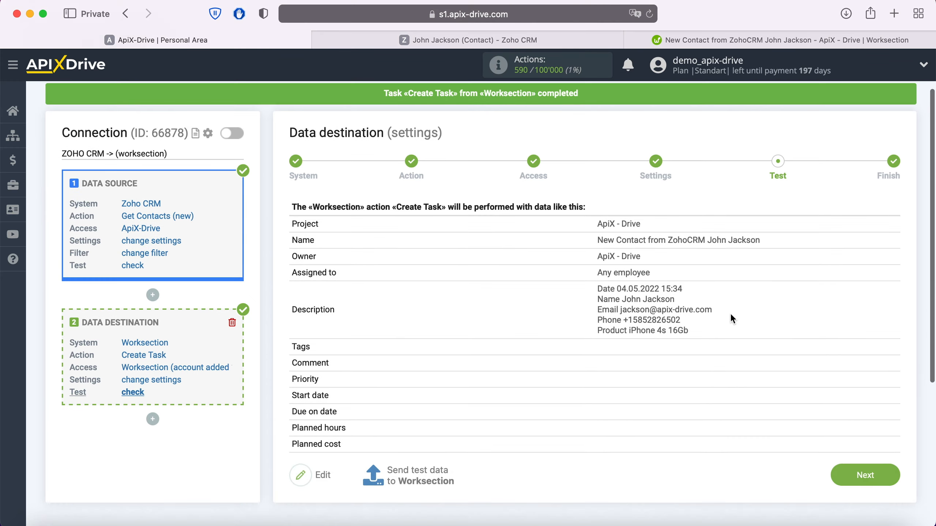
# Enable auto-update for the ZOHO CRM -> Worksection connection with a 5-minute update interval.
pyautogui.click(889, 449)
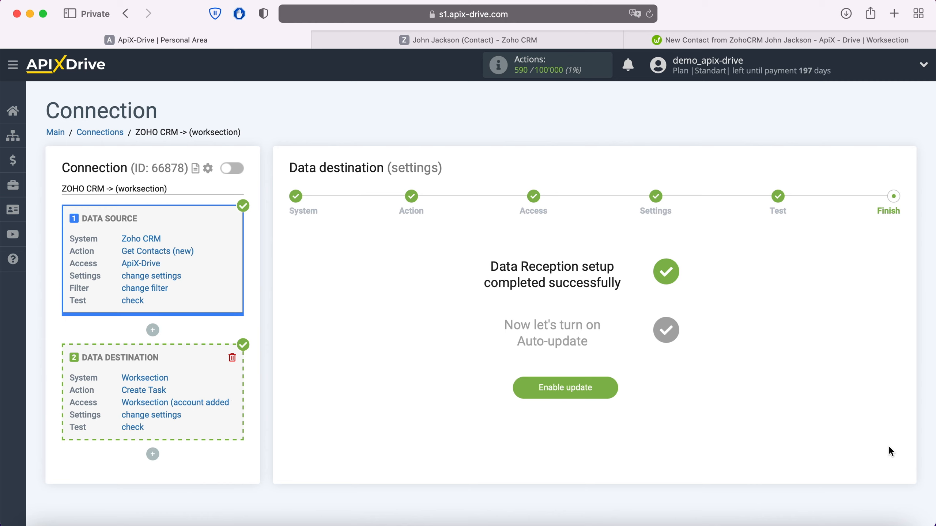
pyautogui.click(610, 385)
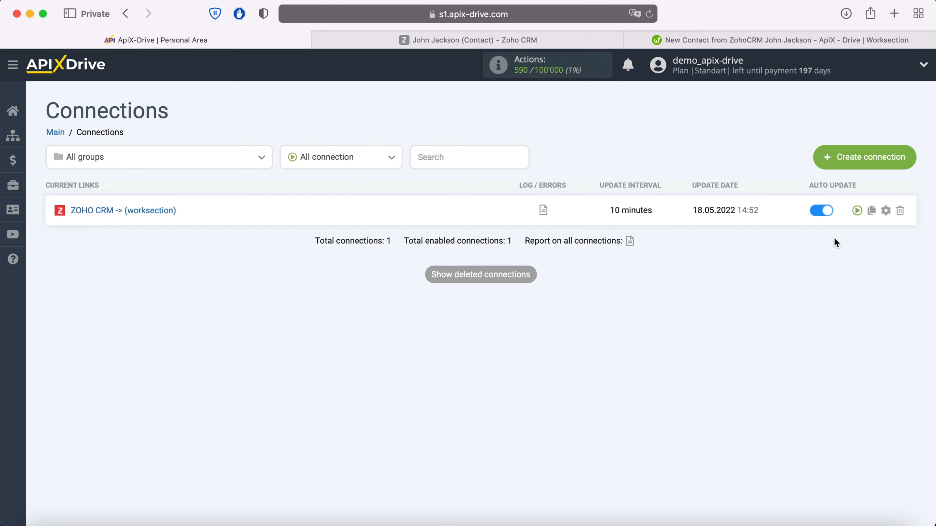
pyautogui.click(886, 210)
pyautogui.click(598, 301)
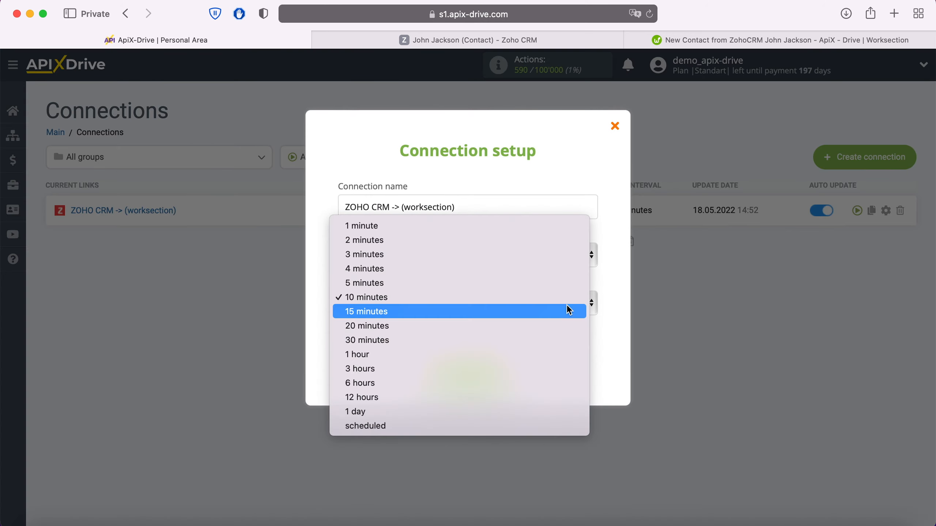
pyautogui.click(544, 287)
pyautogui.click(499, 380)
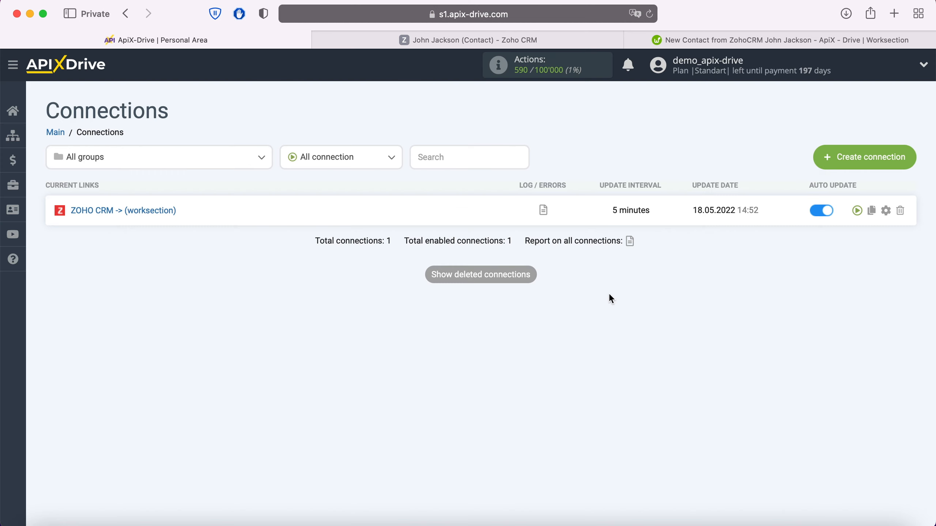